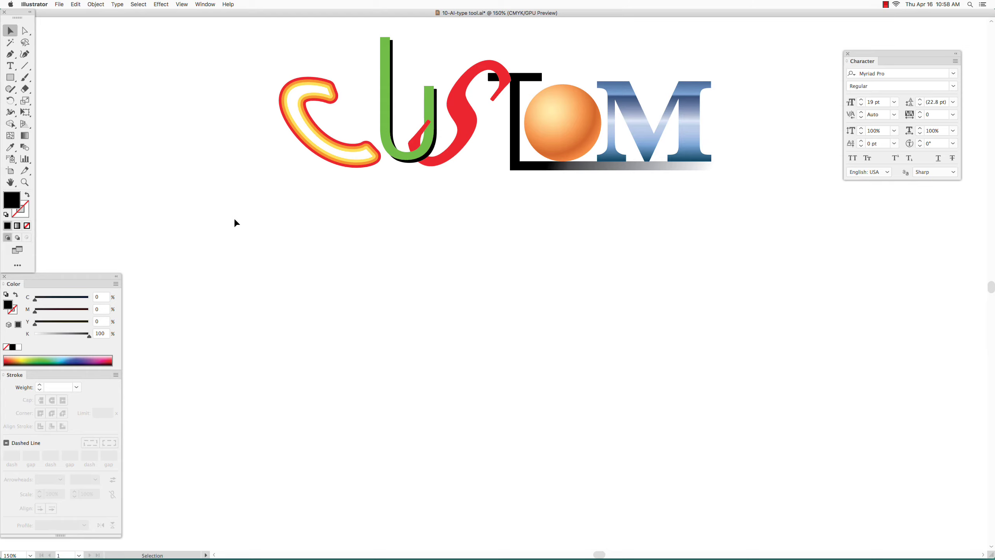
# Type the word CUSTOM as a new text line below the logo.
pyautogui.click(10, 66)
pyautogui.click(353, 260)
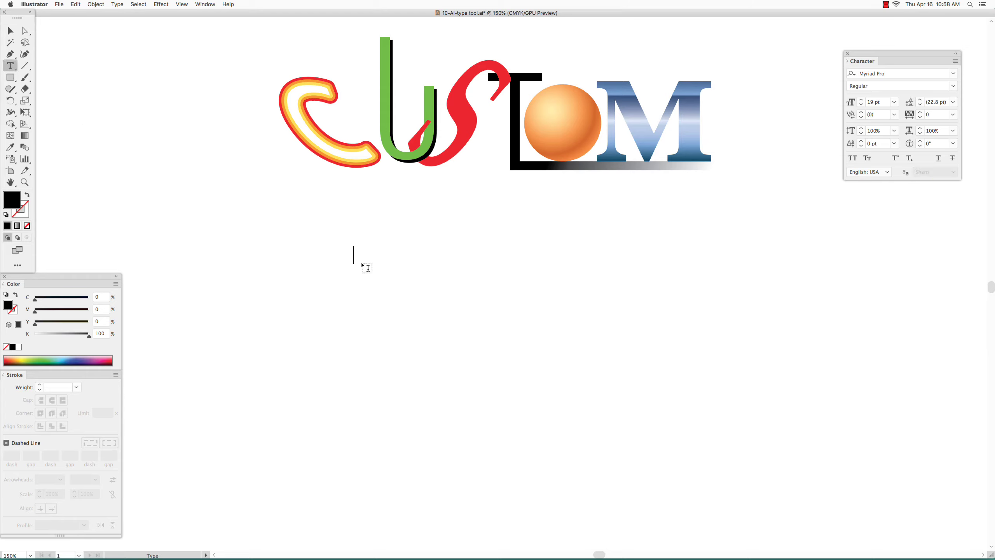
pyautogui.write('CUSTOM')
# Select CUSTOM and raise its font size to 30 pt.
pyautogui.moveTo(361, 262); pyautogui.dragTo(415, 255)
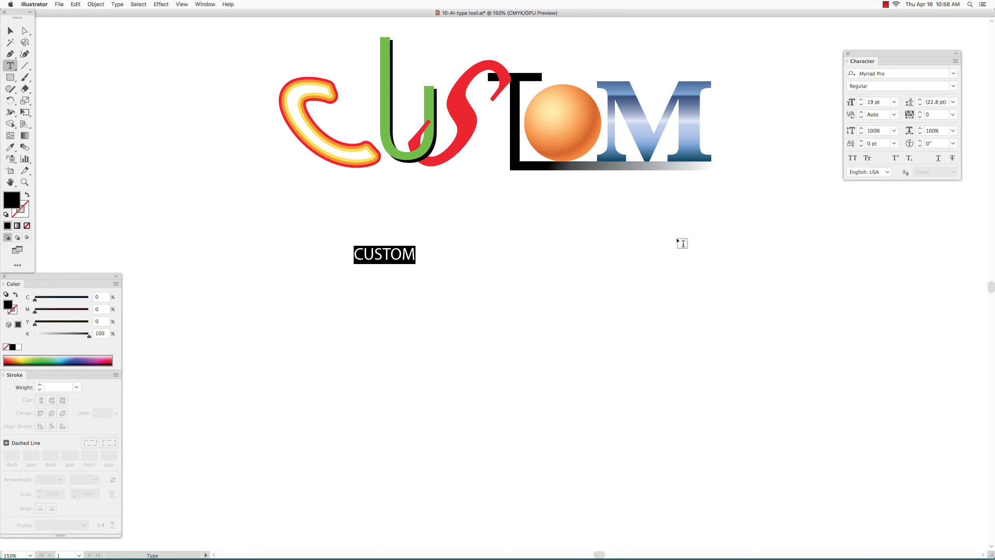
pyautogui.click(862, 100)
pyautogui.click(861, 100)
pyautogui.click(861, 100)
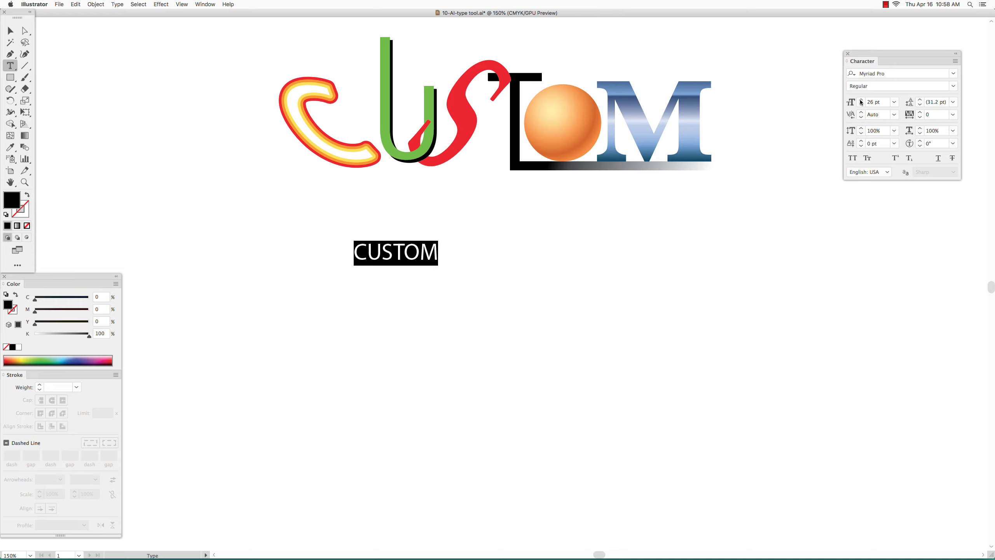
pyautogui.click(862, 100)
pyautogui.click(861, 100)
pyautogui.click(861, 101)
pyautogui.click(862, 100)
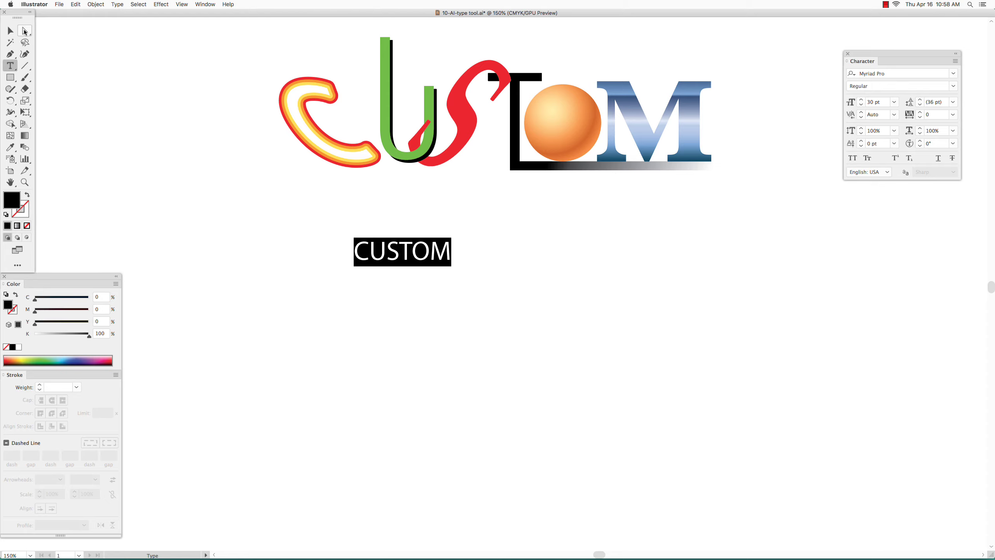
pyautogui.click(11, 30)
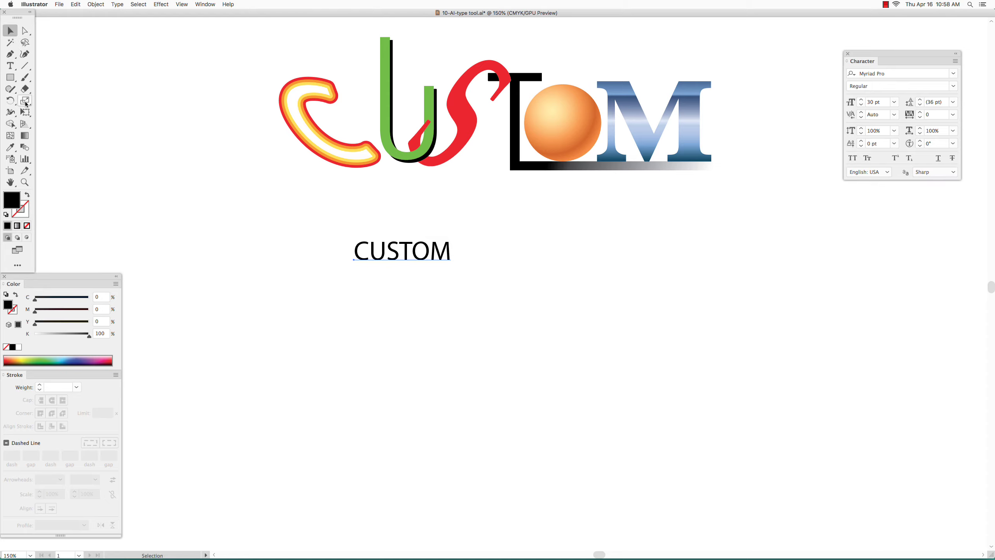
# Scale CUSTOM up to about 139 pt, roughly logo width, and centre it beneath the logo.
pyautogui.click(26, 105)
pyautogui.moveTo(400, 263); pyautogui.dragTo(550, 412)
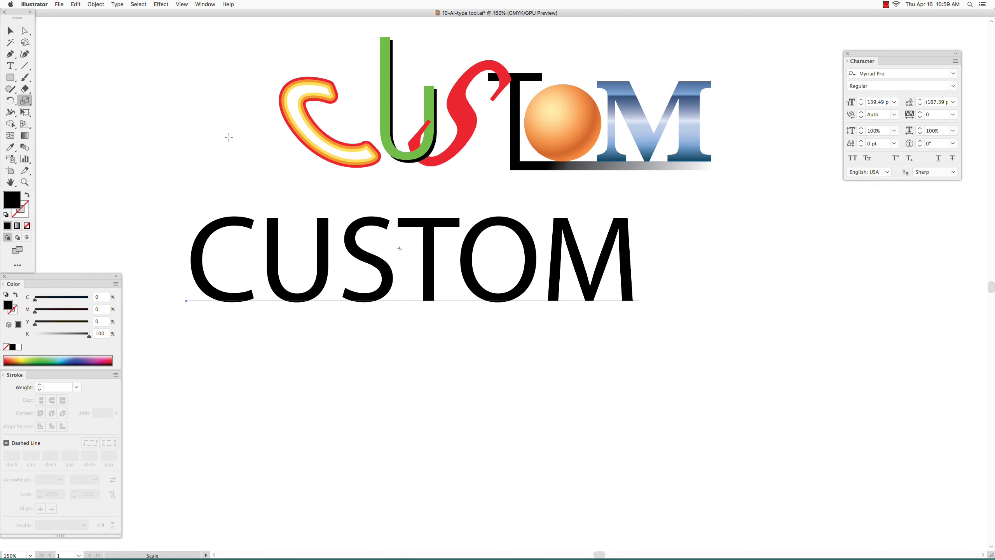
pyautogui.click(10, 30)
pyautogui.moveTo(439, 282); pyautogui.dragTo(510, 319)
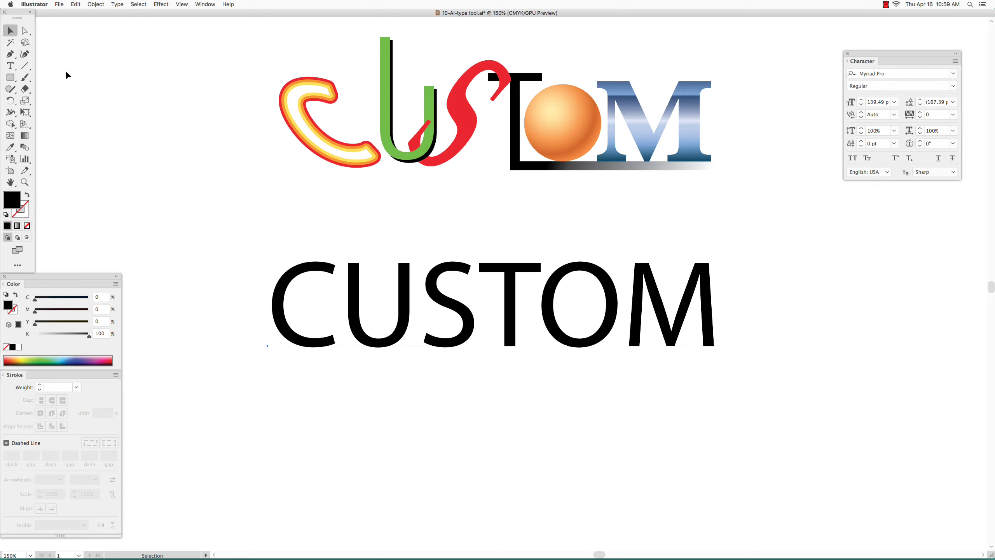
pyautogui.click(10, 67)
# Set the M to Baskerville Bold from the serif-filtered font list, then select the S for restyling.
pyautogui.moveTo(625, 310); pyautogui.dragTo(706, 312)
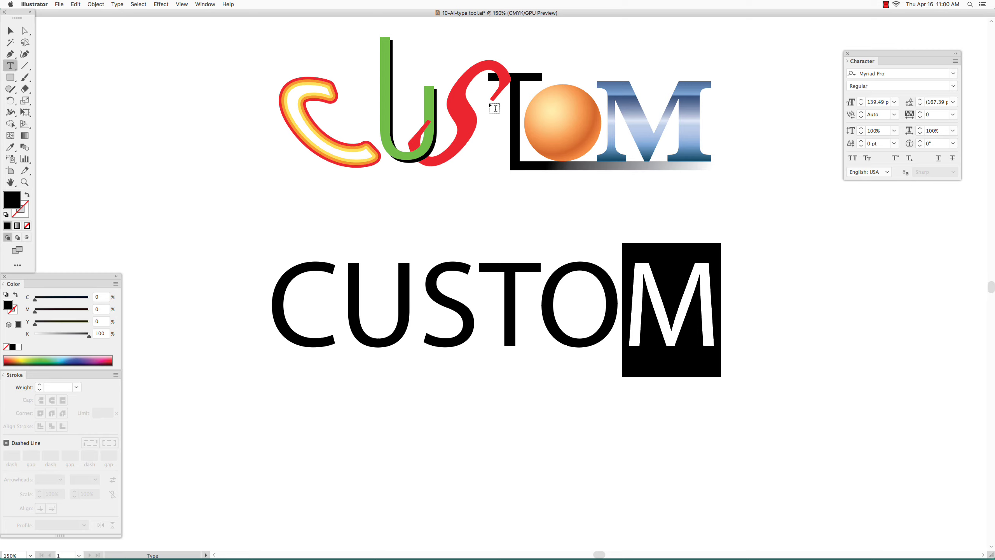
pyautogui.click(953, 74)
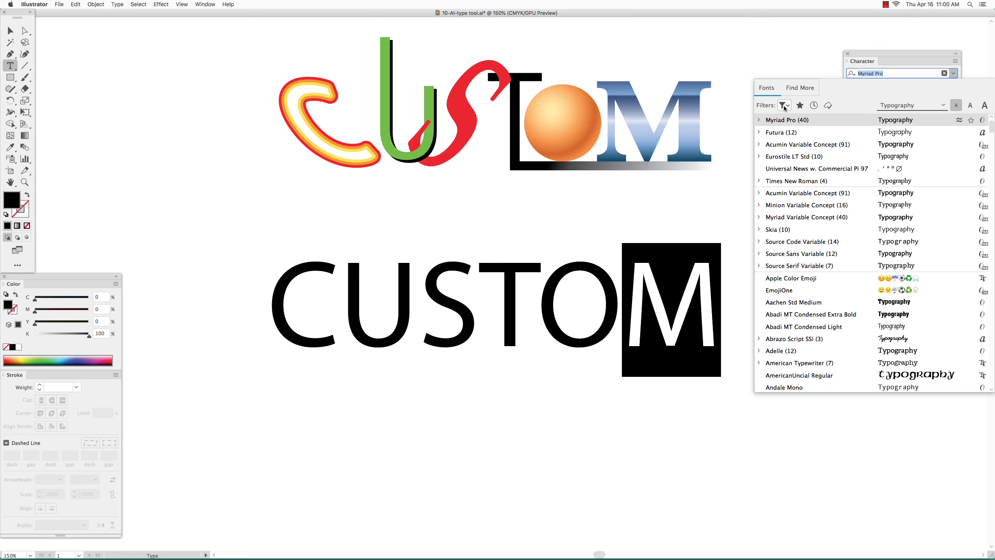
pyautogui.click(785, 105)
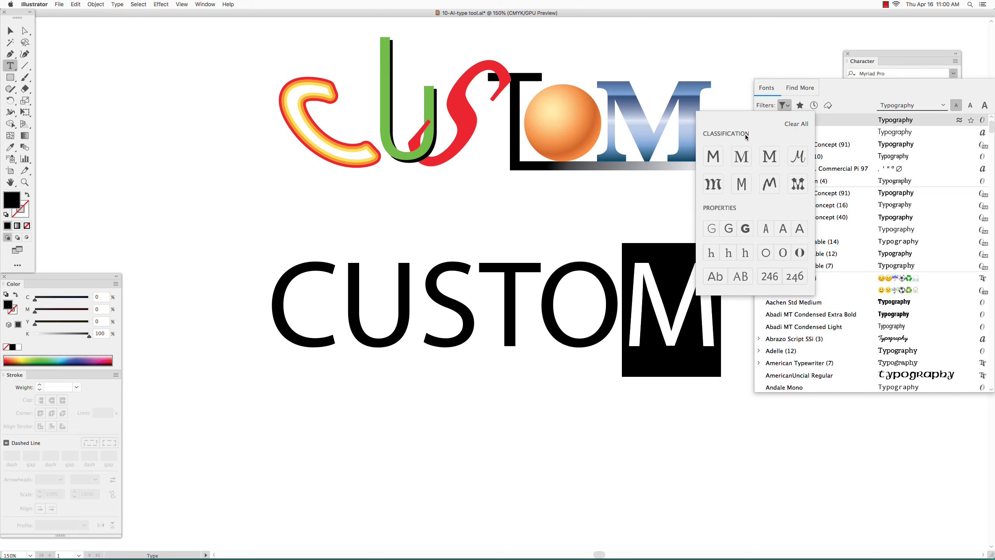
pyautogui.click(741, 156)
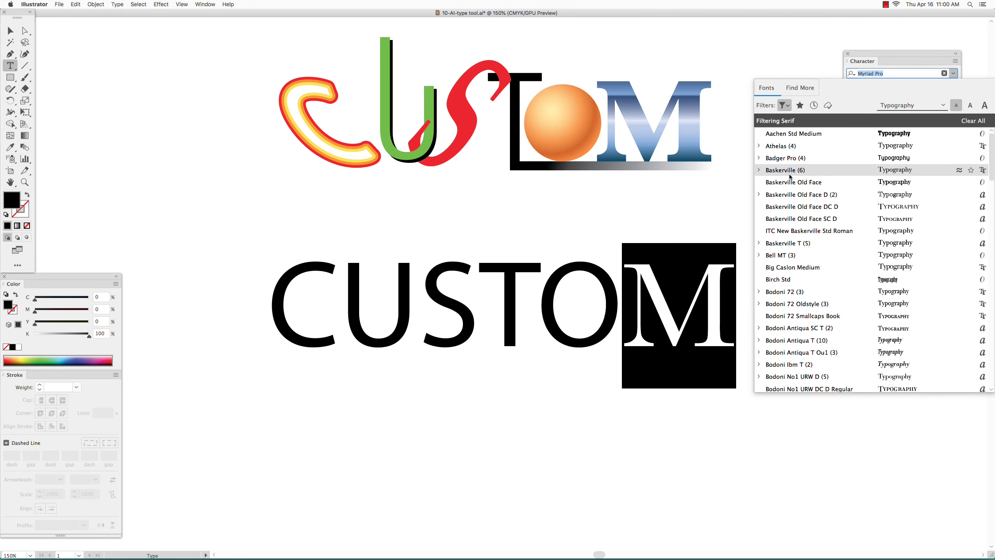
pyautogui.click(759, 170)
pyautogui.click(784, 230)
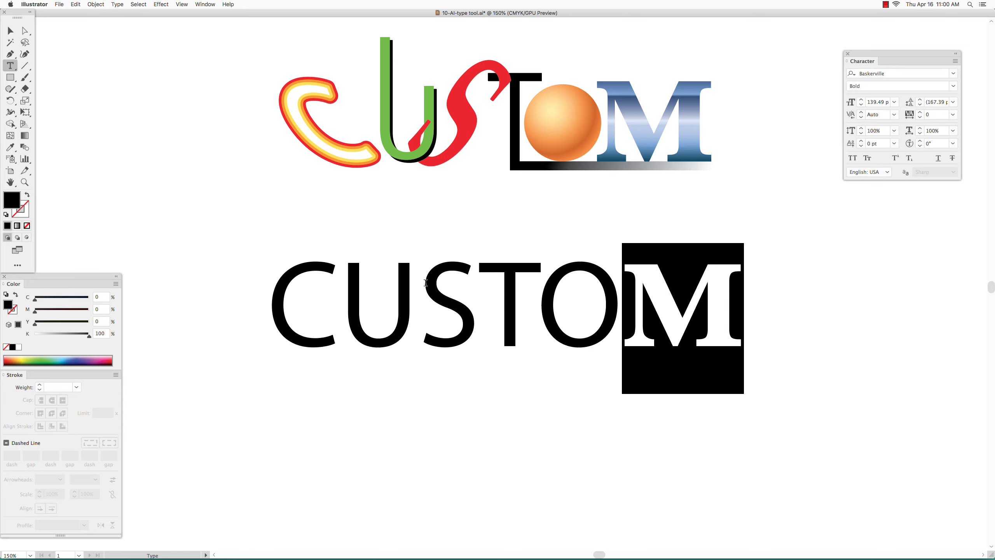
pyautogui.moveTo(426, 283); pyautogui.dragTo(460, 285)
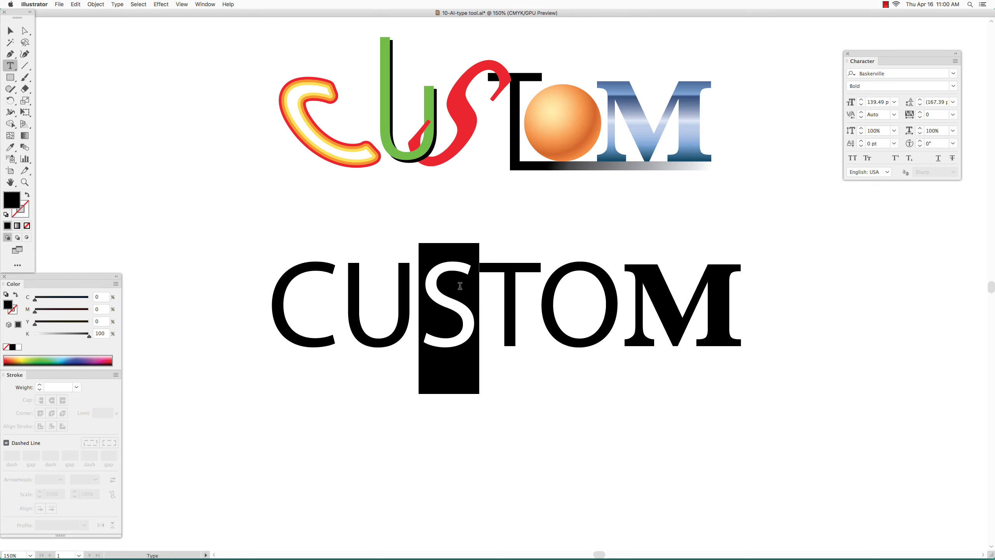
pyautogui.click(953, 74)
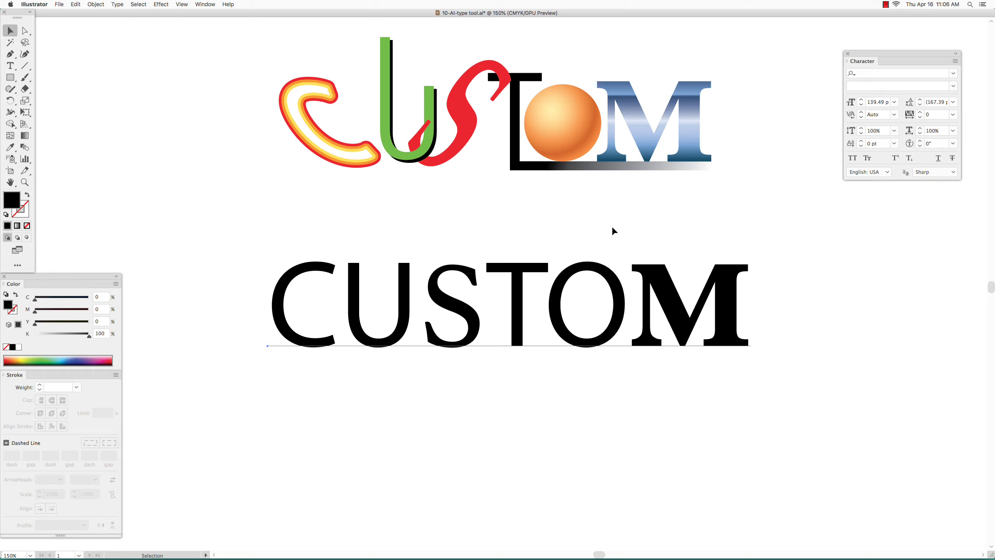
# Convert CUSTOM to outlines and ungroup it into separate letter shapes.
pyautogui.click(283, 196)
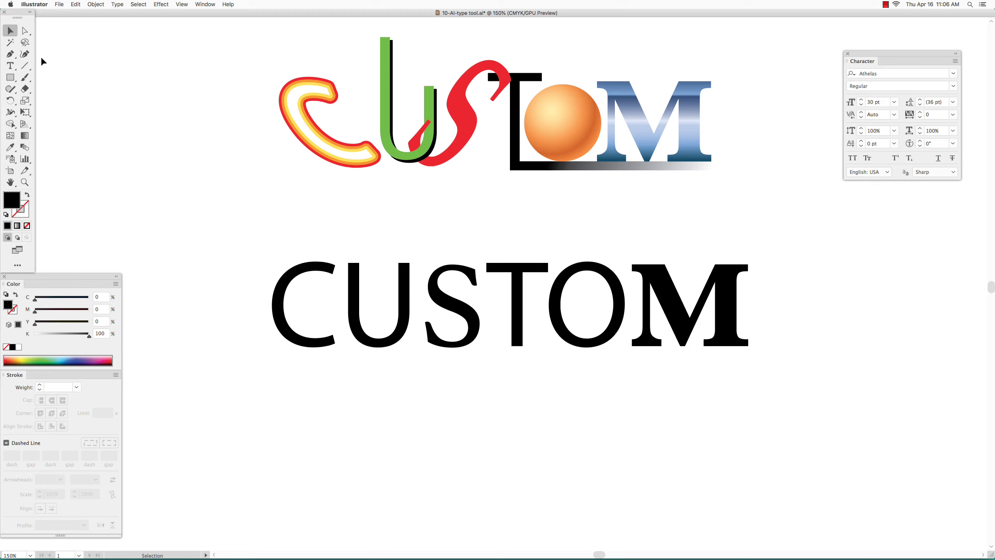
pyautogui.click(455, 308)
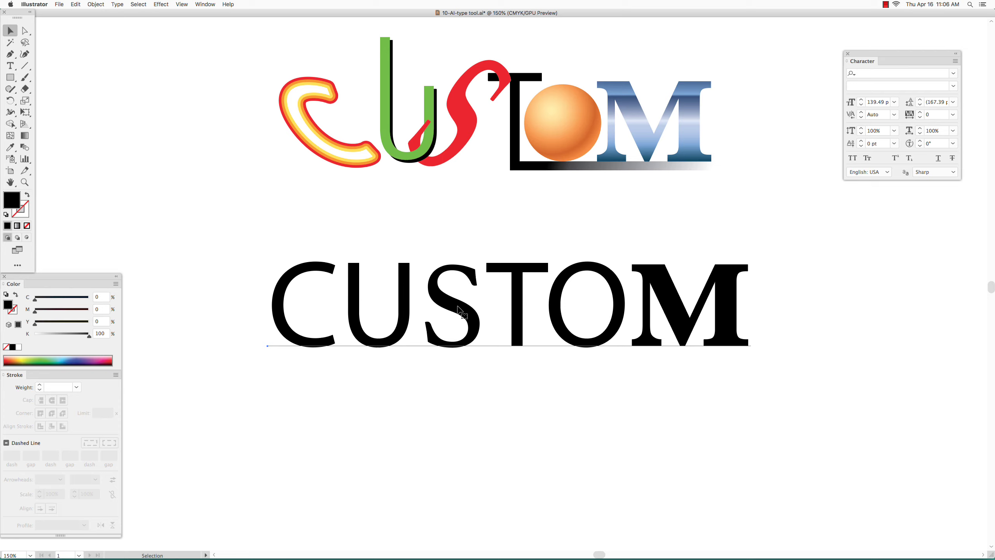
pyautogui.click(119, 4)
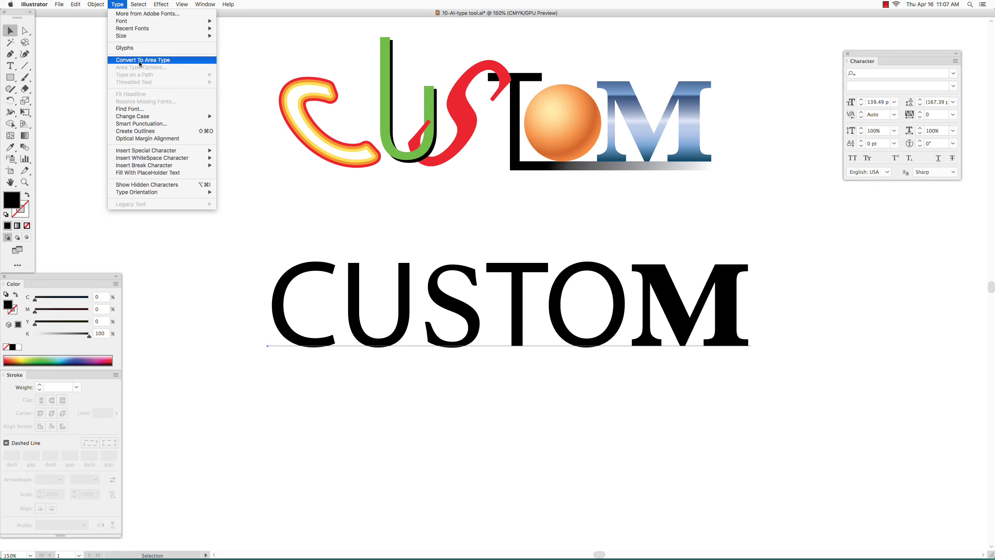
pyautogui.click(147, 132)
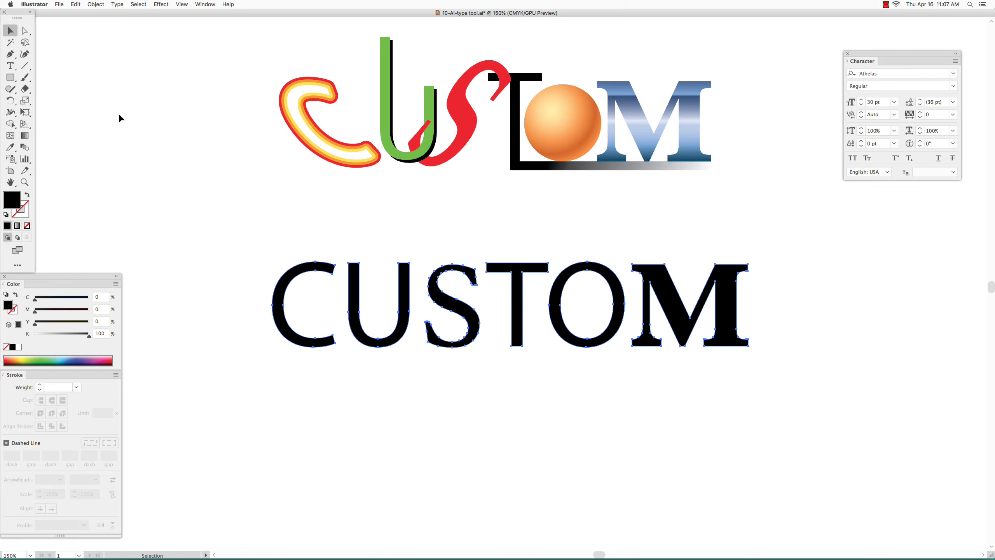
pyautogui.click(96, 5)
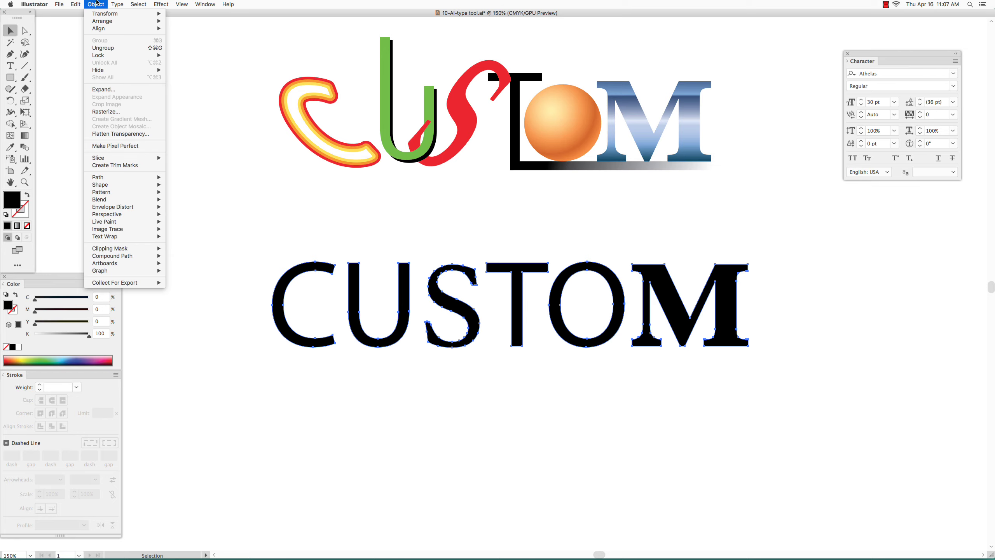
pyautogui.click(103, 48)
pyautogui.click(254, 219)
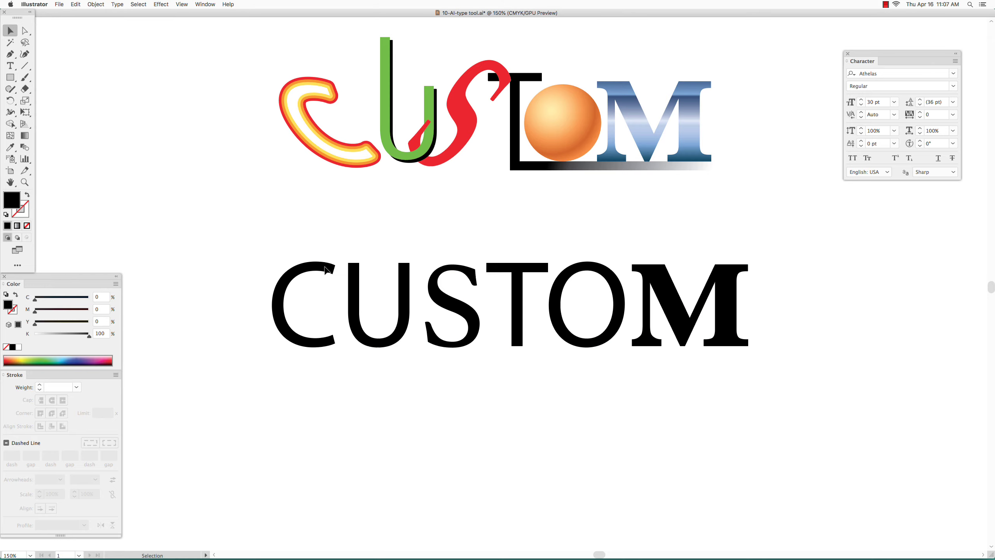
# Try moving the C, U and S letters, undoing the C move so all stay in place.
pyautogui.moveTo(318, 271); pyautogui.dragTo(276, 232)
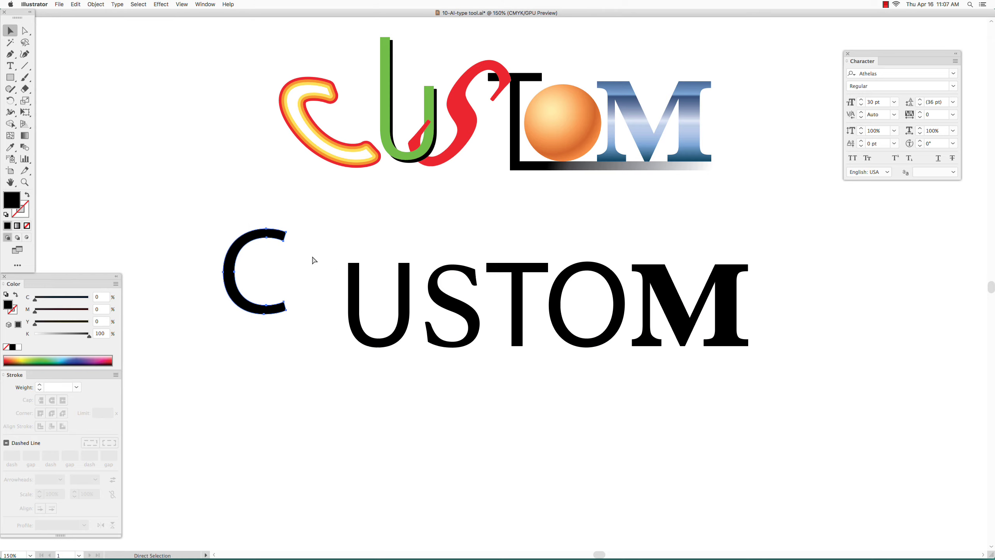
pyautogui.hotkey('ctrl', 'z')
pyautogui.moveTo(355, 298)
pyautogui.mouseDown()
pyautogui.moveTo(363, 229)
pyautogui.moveTo(355, 298)
pyautogui.mouseUp()
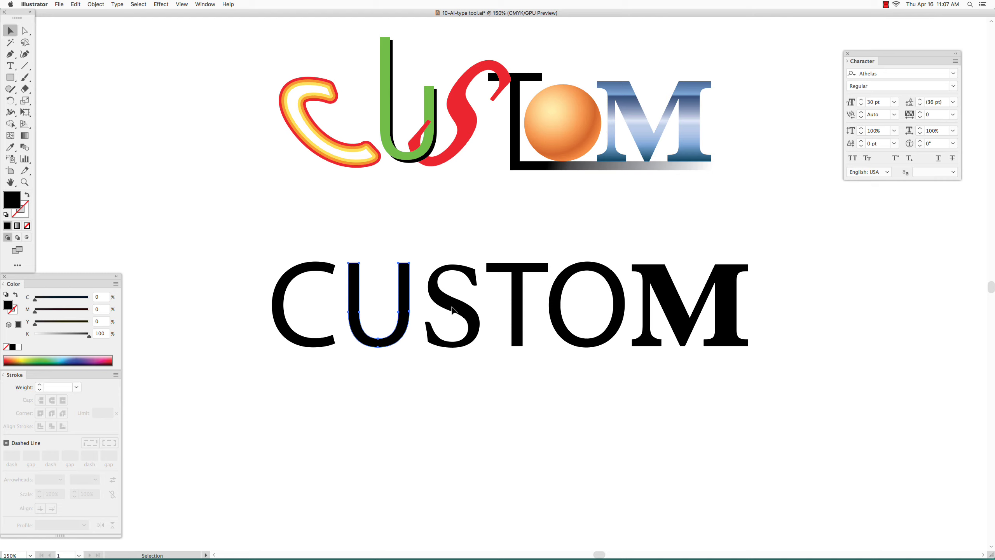
pyautogui.moveTo(456, 310)
pyautogui.mouseDown()
pyautogui.moveTo(456, 276)
pyautogui.moveTo(457, 309)
pyautogui.mouseUp()
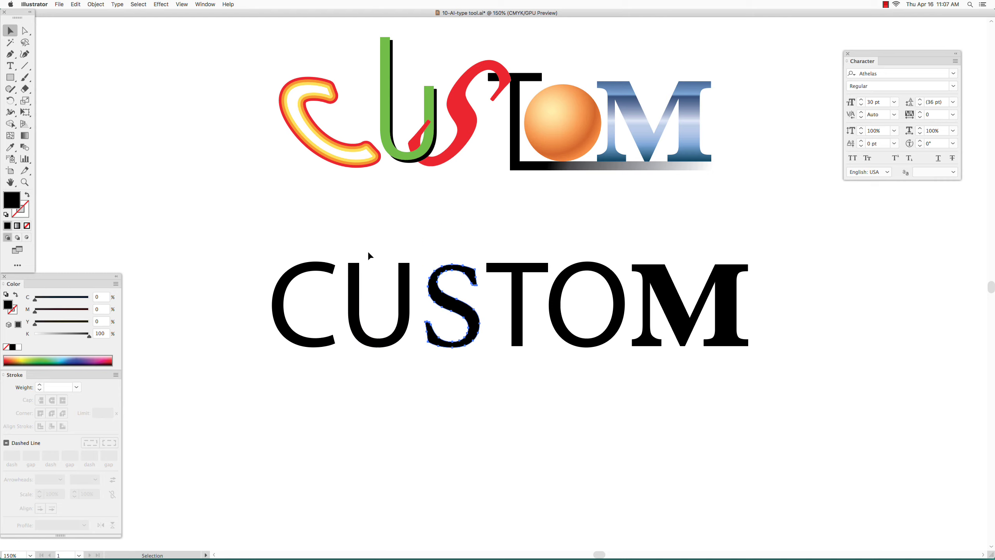
# Experiment with dragging anchor points of the T and U, then undo those edits.
pyautogui.click(26, 31)
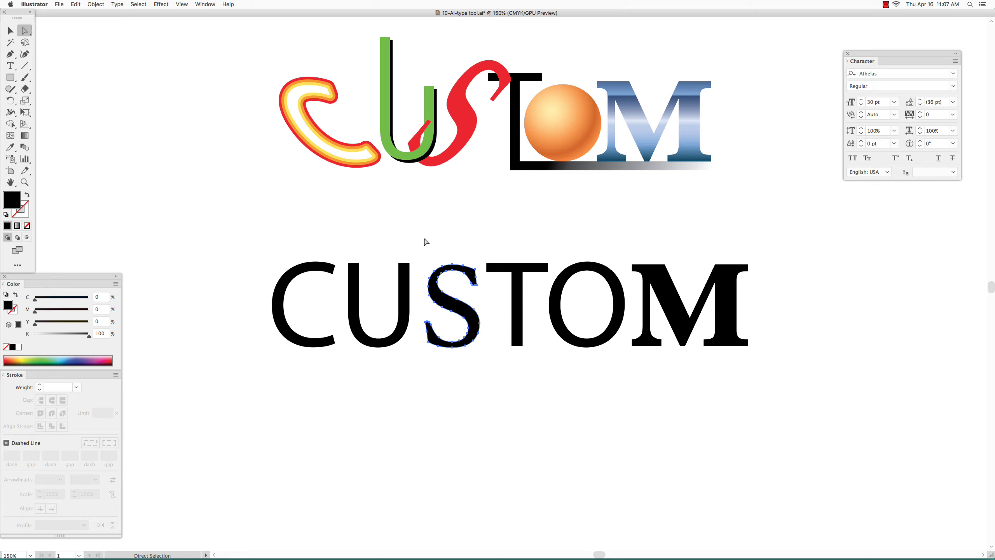
pyautogui.click(540, 266)
pyautogui.moveTo(548, 263); pyautogui.dragTo(571, 228)
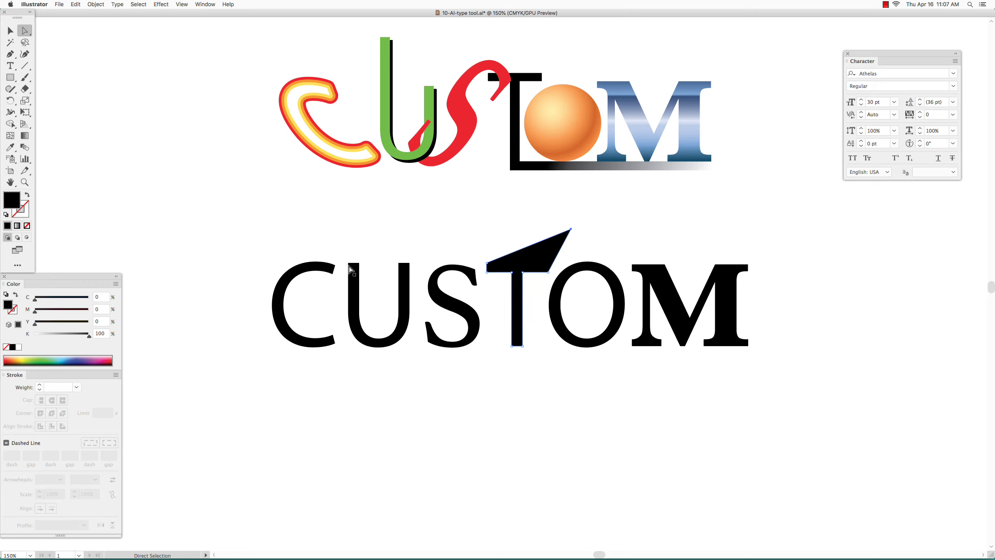
pyautogui.moveTo(353, 263); pyautogui.dragTo(313, 222)
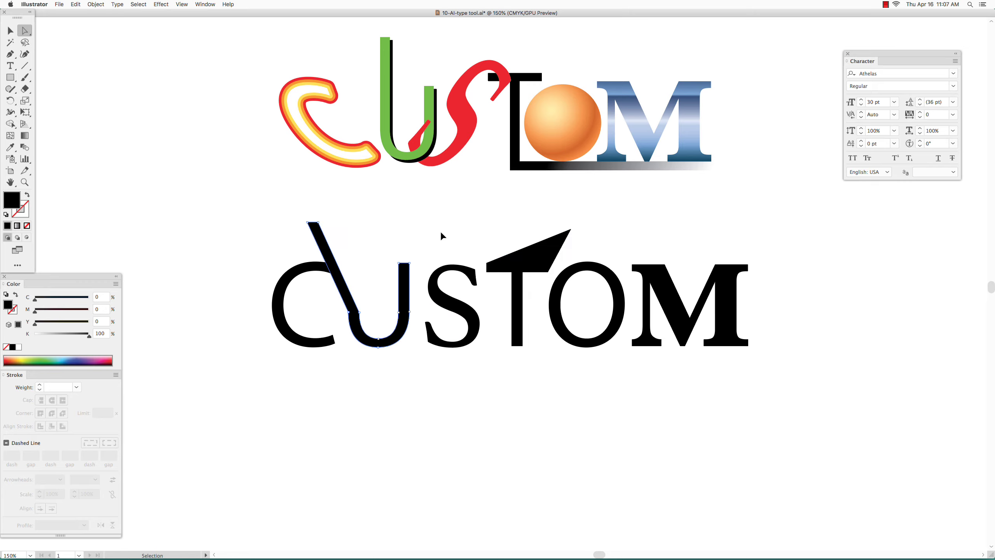
pyautogui.press('super+z')
pyautogui.press('super+z')
pyautogui.press('v')
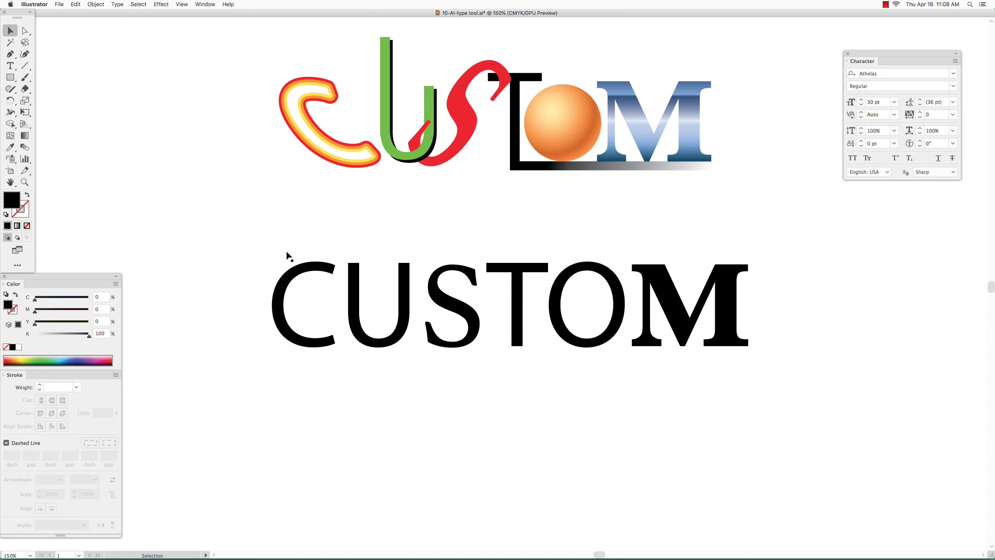
# Shear the lower C to slant left and move it up and to the left.
pyautogui.click(322, 268)
pyautogui.click(24, 101)
pyautogui.moveTo(24, 101); pyautogui.dragTo(55, 113)
pyautogui.moveTo(306, 198); pyautogui.dragTo(233, 203)
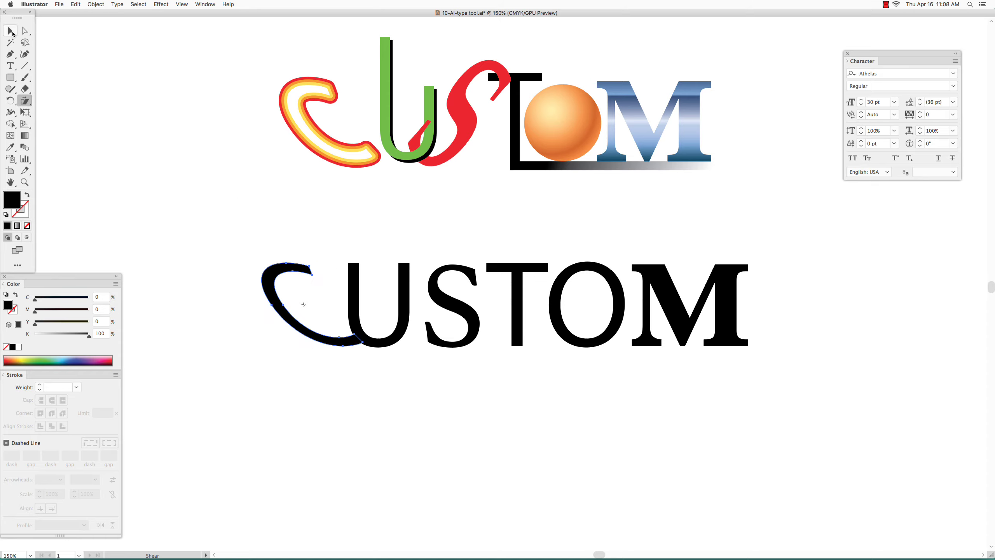
pyautogui.click(12, 33)
pyautogui.moveTo(288, 320); pyautogui.dragTo(256, 311)
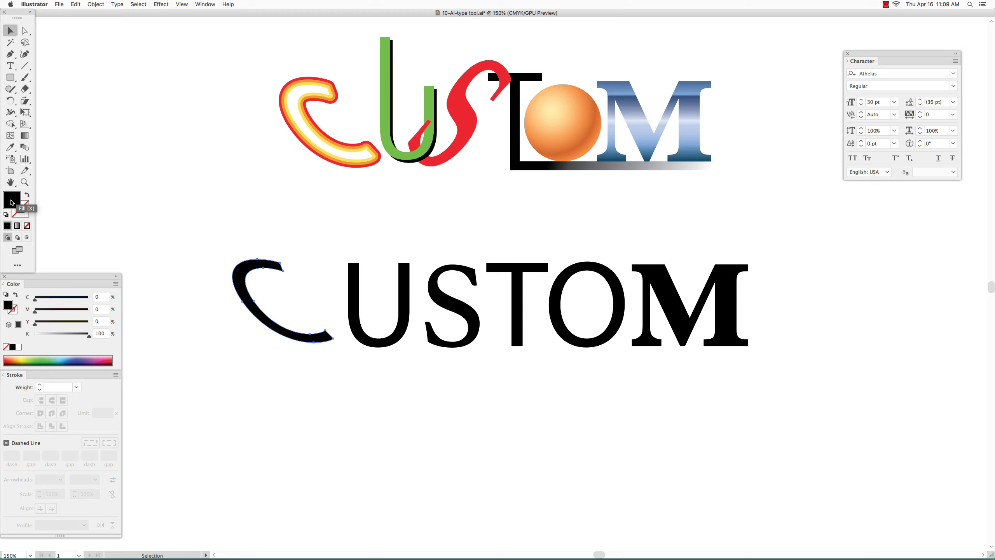
# Give the C a white fill and a 30 pt red stroke with round joins.
pyautogui.click(19, 347)
pyautogui.press('x')
pyautogui.click(111, 360)
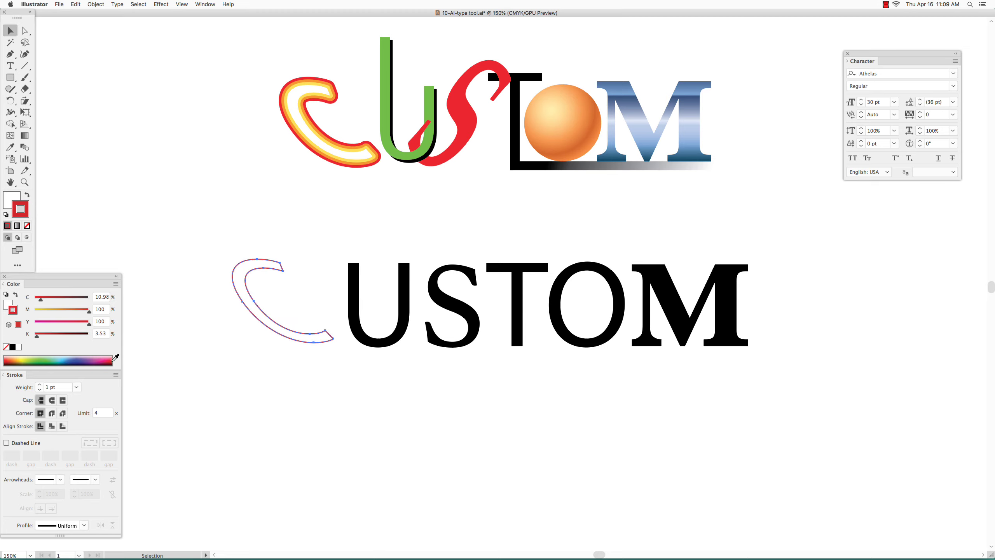
pyautogui.click(59, 387)
pyautogui.write('30')
pyautogui.press('Tab')
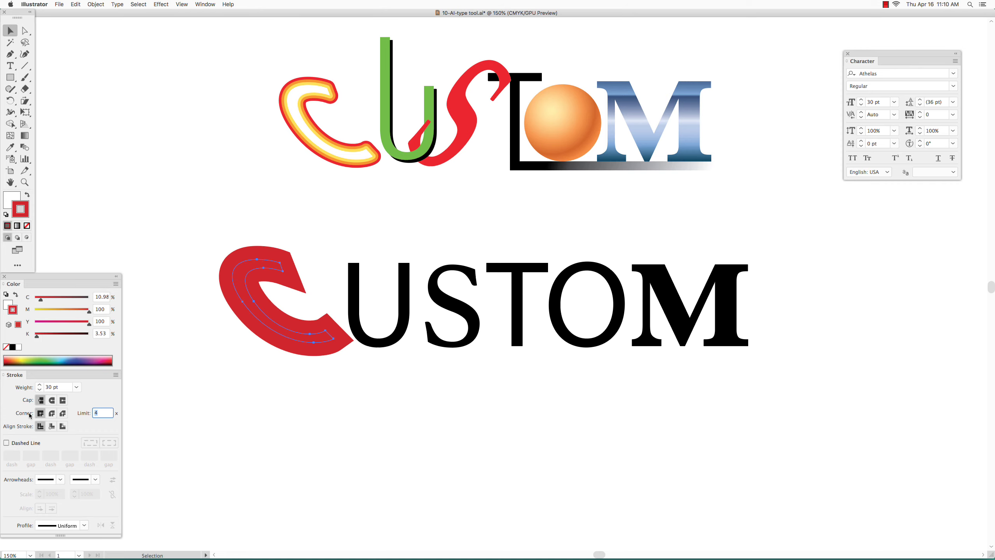
pyautogui.click(51, 414)
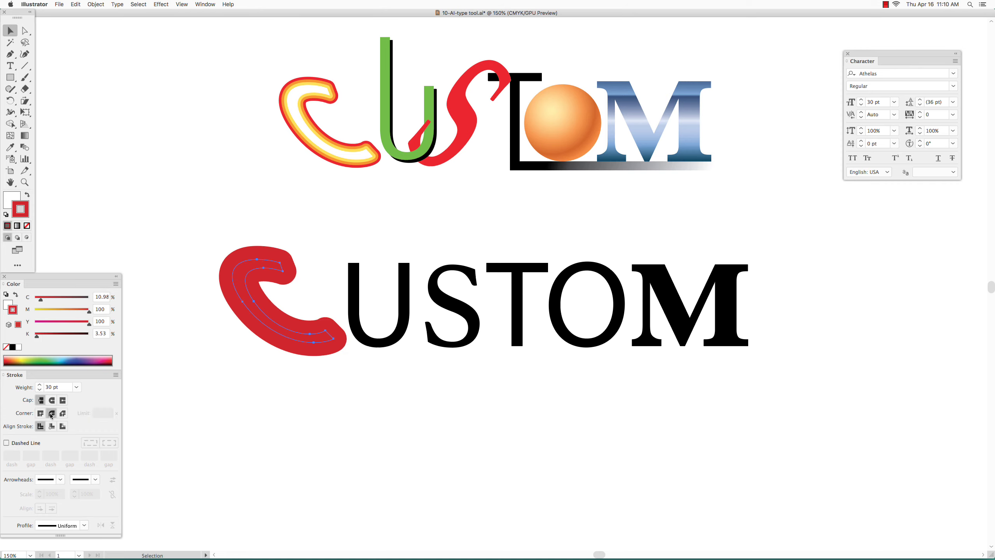
# Paste a copy of the C in front with a 20 pt orange stroke.
pyautogui.click(76, 5)
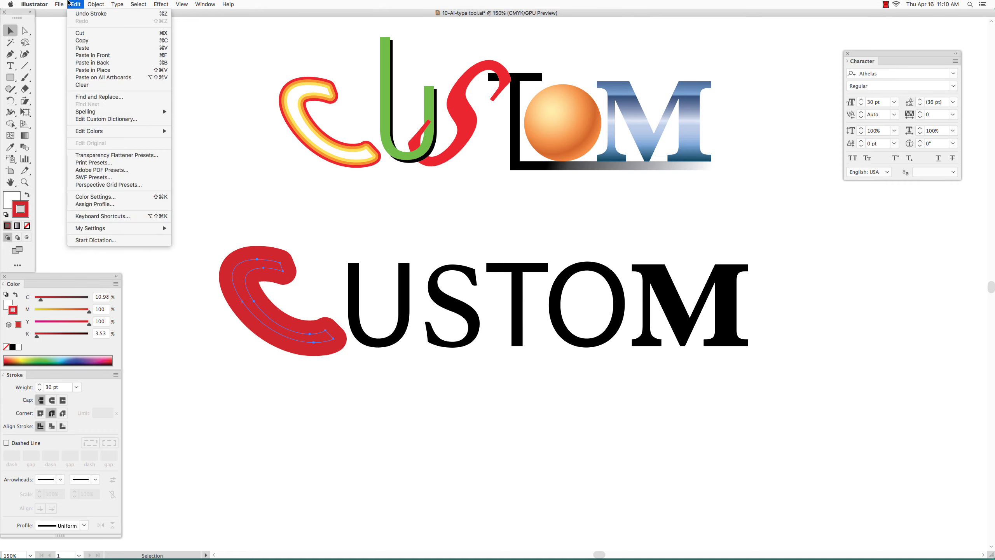
pyautogui.click(94, 41)
pyautogui.click(76, 5)
pyautogui.click(94, 54)
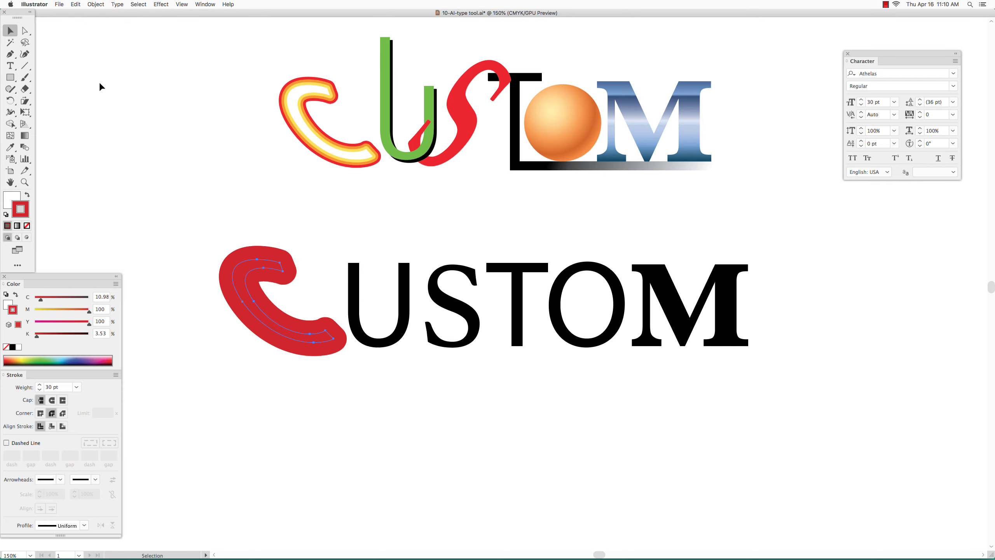
pyautogui.click(58, 311)
pyautogui.moveTo(42, 299); pyautogui.dragTo(35, 299)
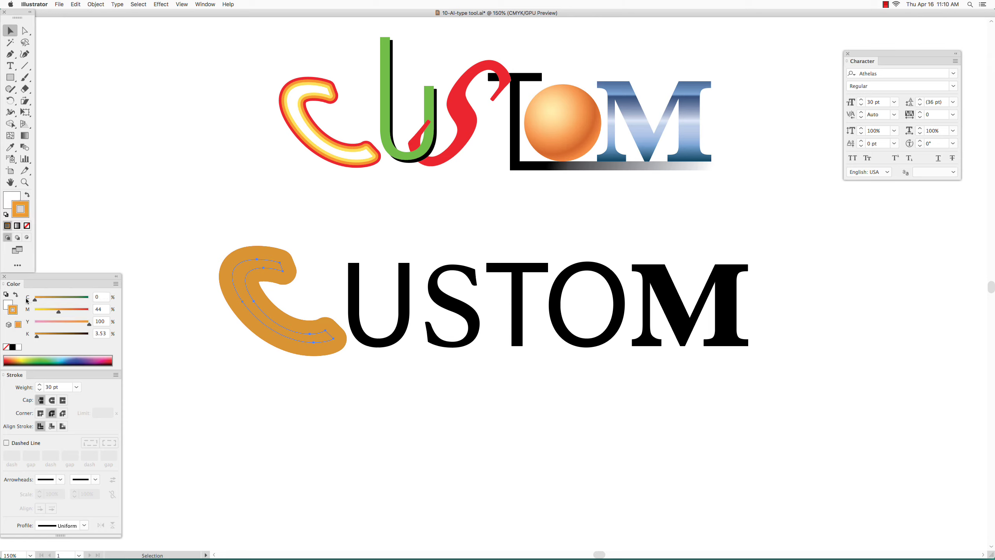
pyautogui.click(33, 385)
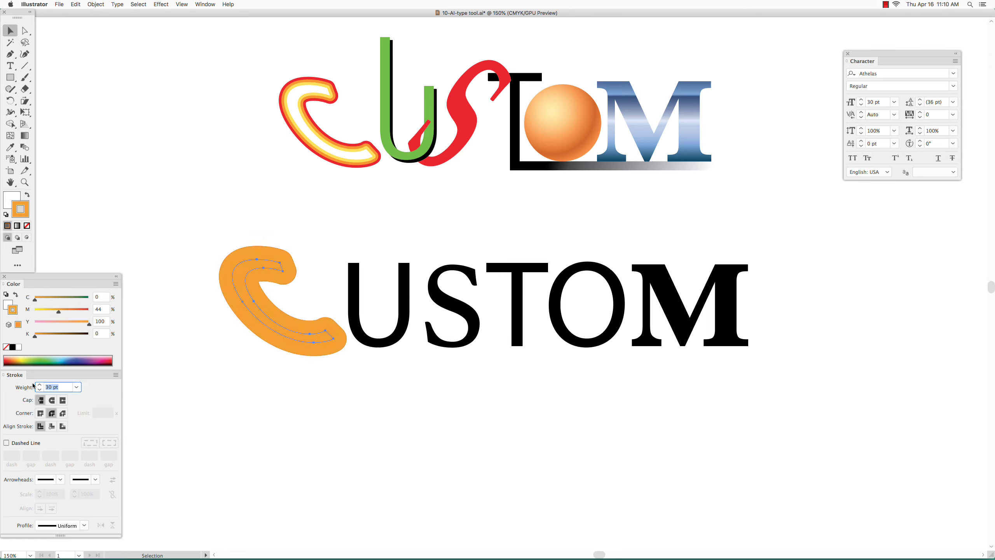
pyautogui.write('20')
pyautogui.press('Return')
# Paste another copy of the C in front with a 10 pt yellow stroke.
pyautogui.click(76, 4)
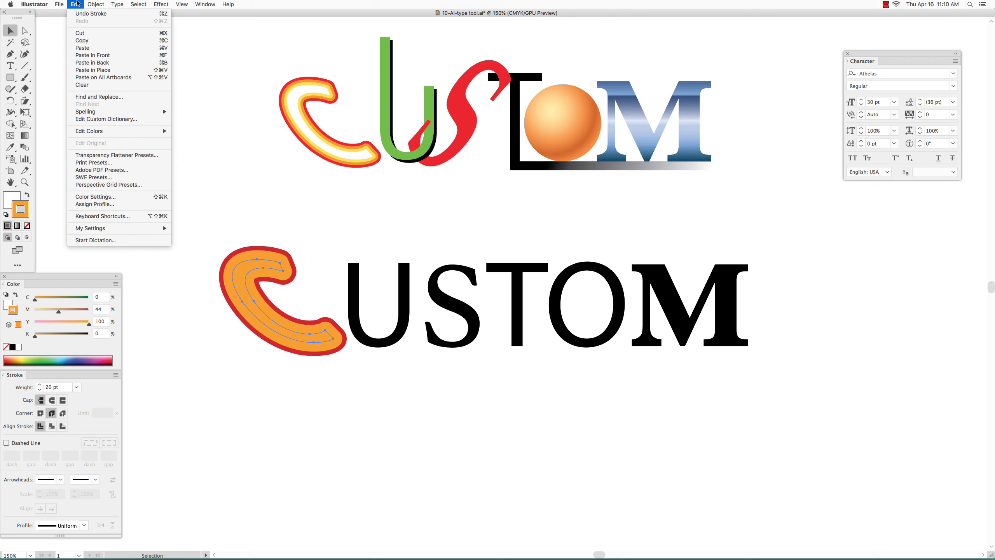
pyautogui.click(82, 41)
pyautogui.click(77, 4)
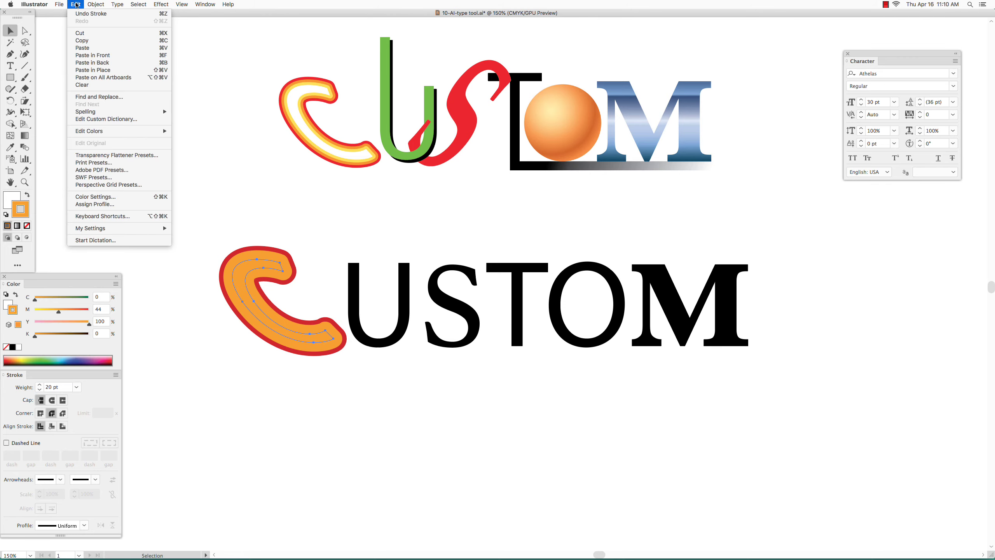
pyautogui.click(83, 56)
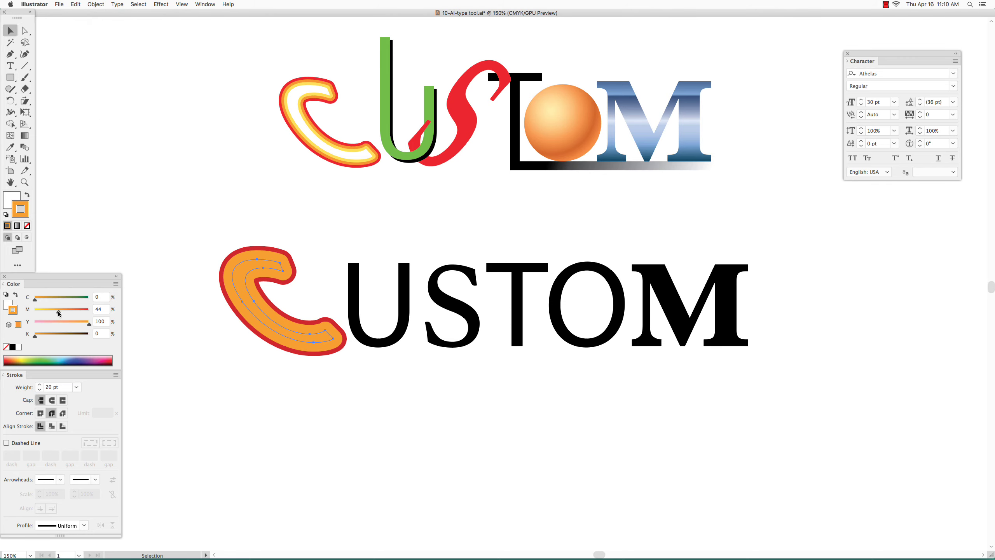
pyautogui.moveTo(59, 313); pyautogui.dragTo(84, 325)
pyautogui.click(57, 386)
pyautogui.write('1')
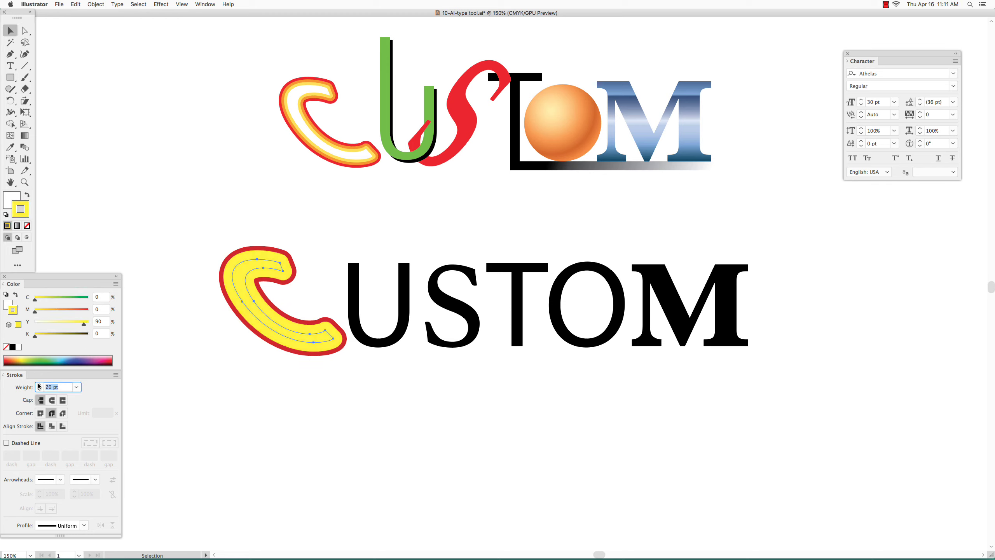
pyautogui.write('0')
pyautogui.press('Return')
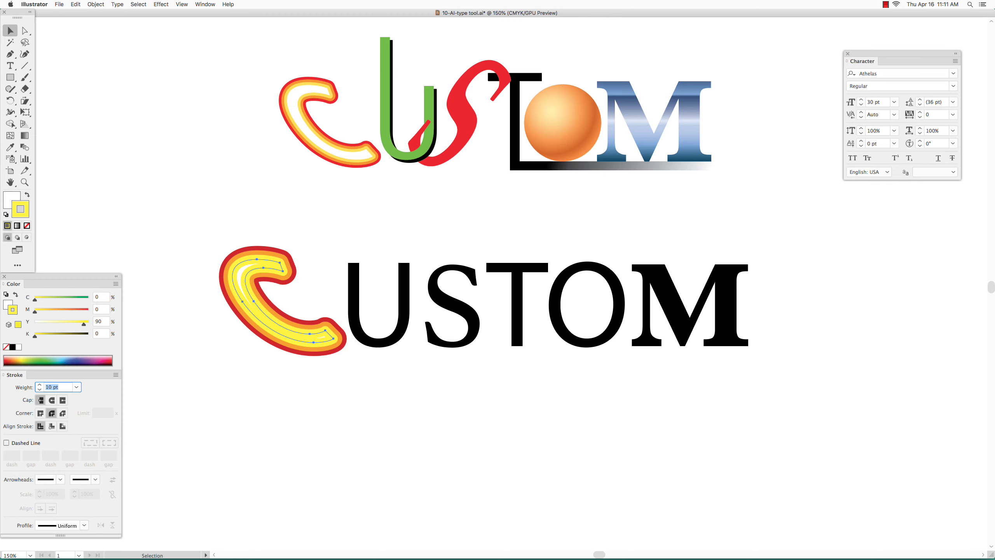
# Paste a final copy on top with no stroke and deselect the finished flame C.
pyautogui.click(75, 5)
pyautogui.click(90, 59)
pyautogui.click(28, 226)
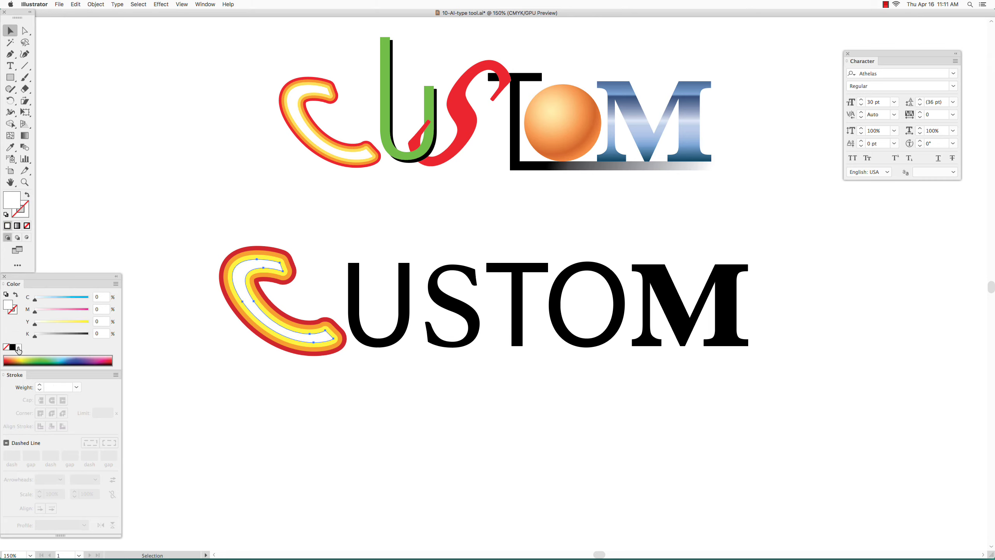
pyautogui.click(178, 182)
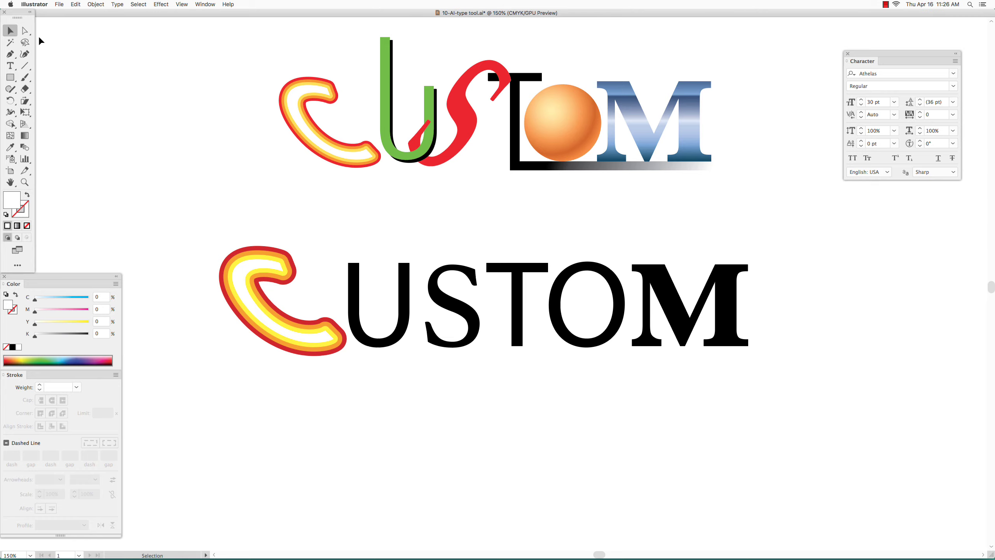
pyautogui.click(25, 31)
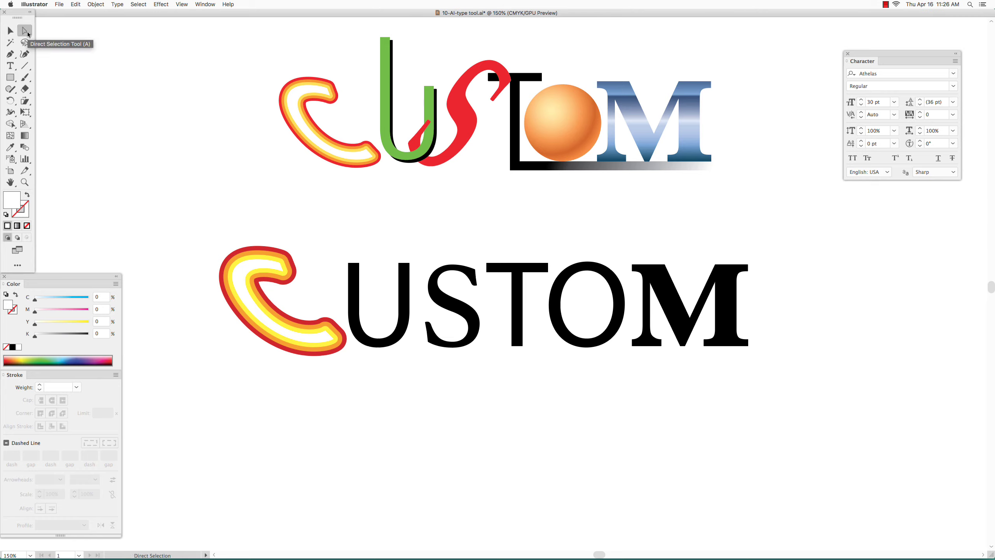
# Drag the U's top-left anchors upward to lengthen its left stem.
pyautogui.click(355, 267)
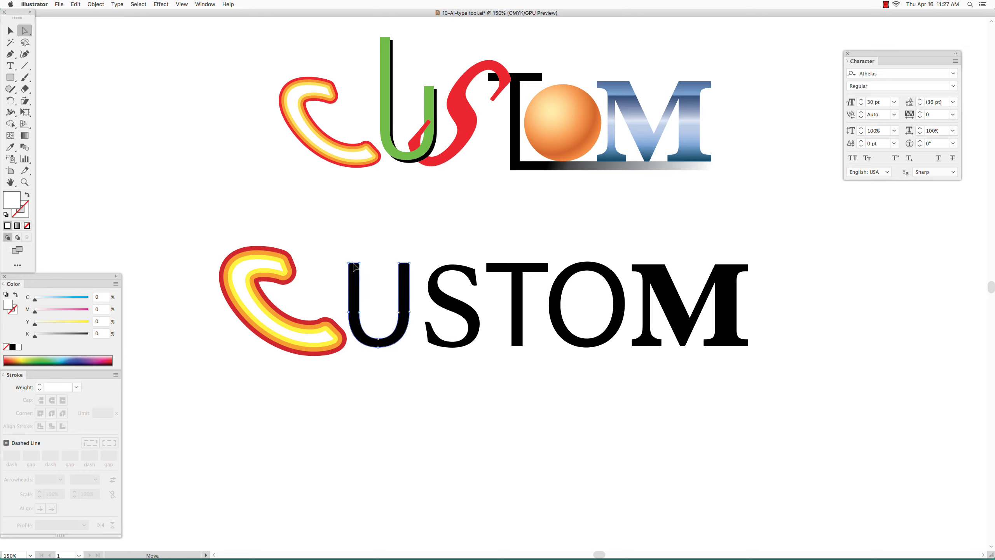
pyautogui.moveTo(355, 267); pyautogui.dragTo(357, 208)
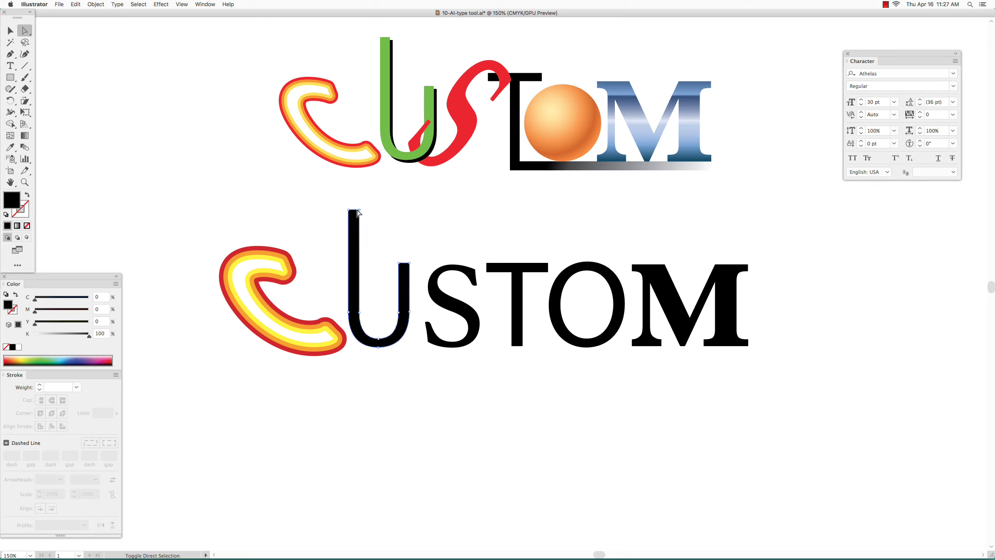
pyautogui.click(11, 33)
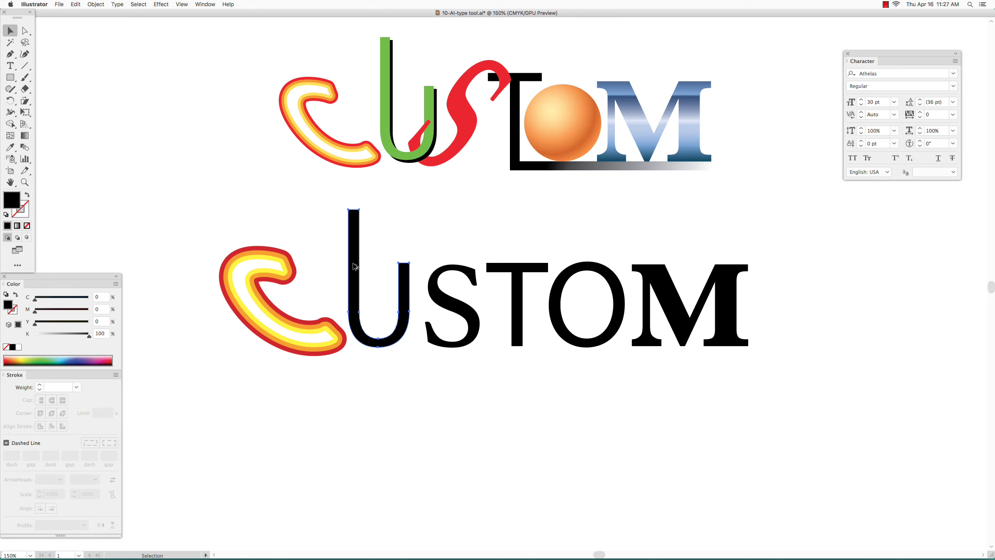
# Make an offset copy of the U sent to back, giving a green U with a black shadow.
pyautogui.moveTo(355, 267); pyautogui.dragTo(357, 271)
pyautogui.click(96, 4)
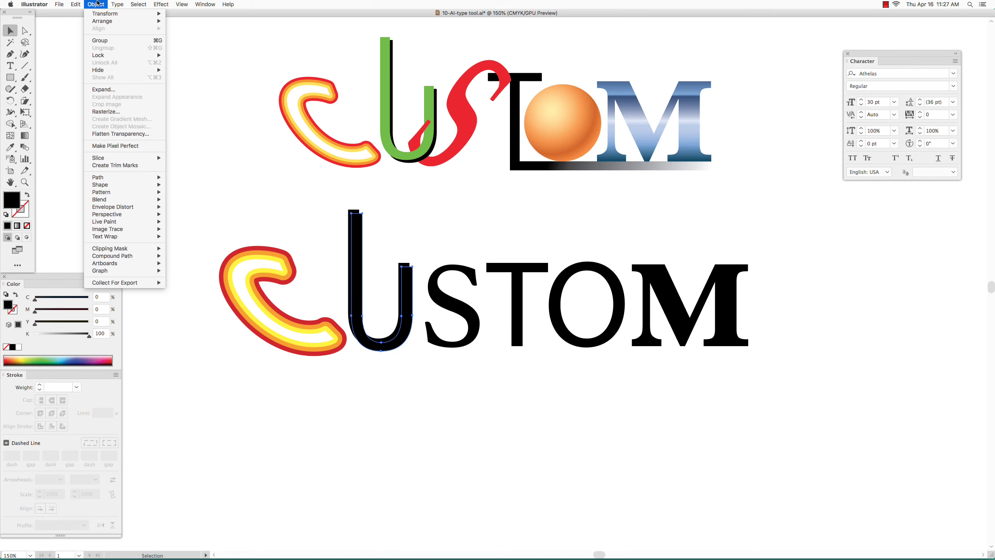
pyautogui.moveTo(103, 21)
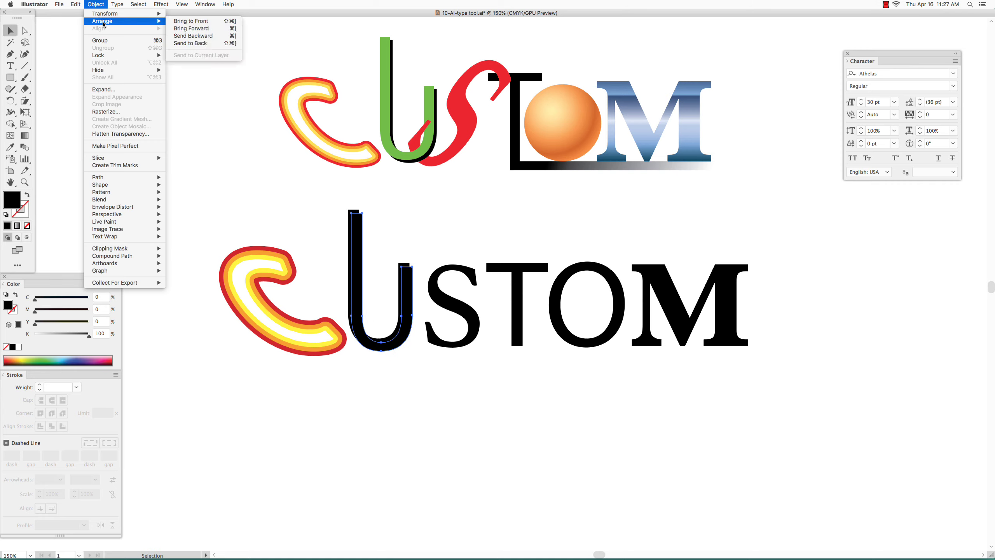
pyautogui.click(197, 43)
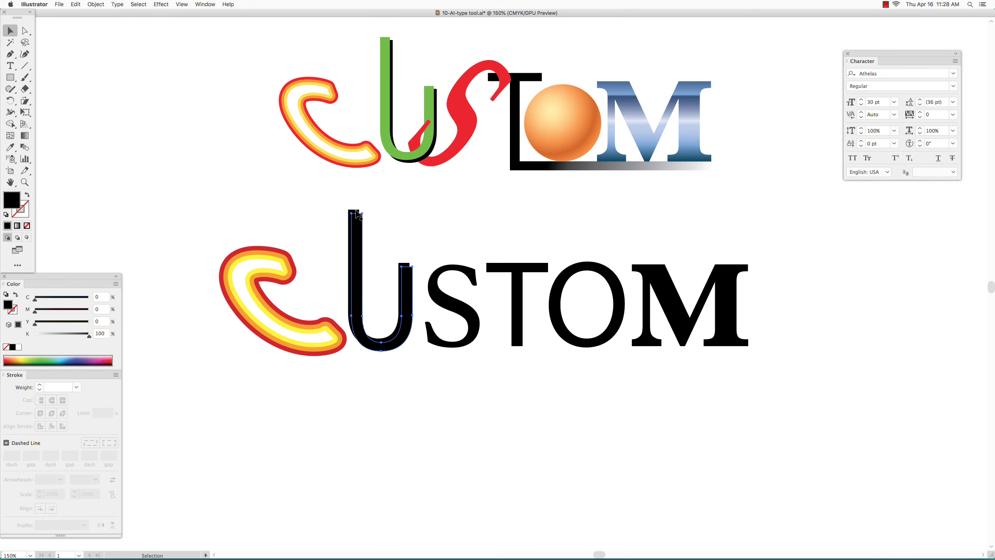
pyautogui.moveTo(357, 214); pyautogui.dragTo(354, 210)
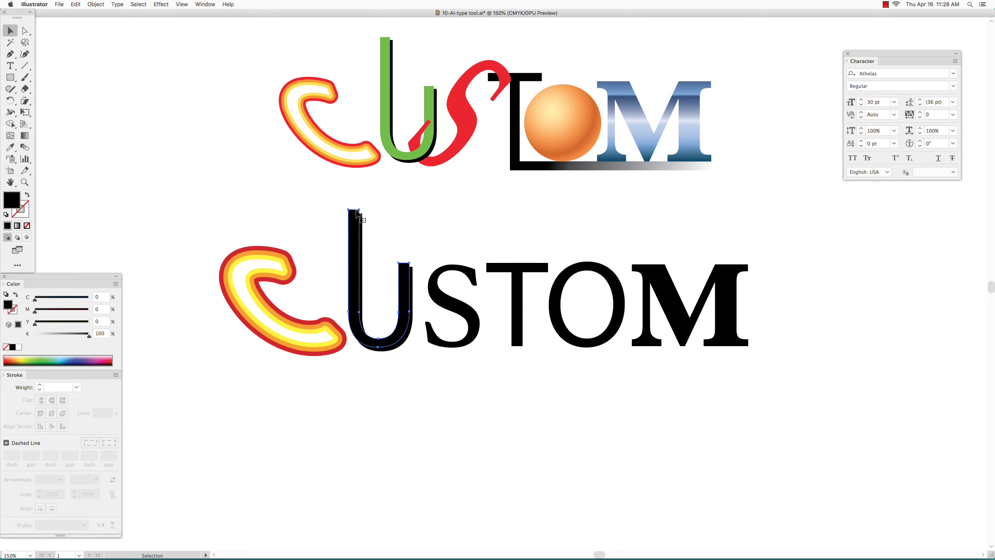
pyautogui.moveTo(90, 336)
pyautogui.mouseDown()
pyautogui.moveTo(35, 336)
pyautogui.moveTo(90, 322)
pyautogui.mouseUp()
pyautogui.moveTo(36, 300); pyautogui.dragTo(75, 299)
pyautogui.click(243, 228)
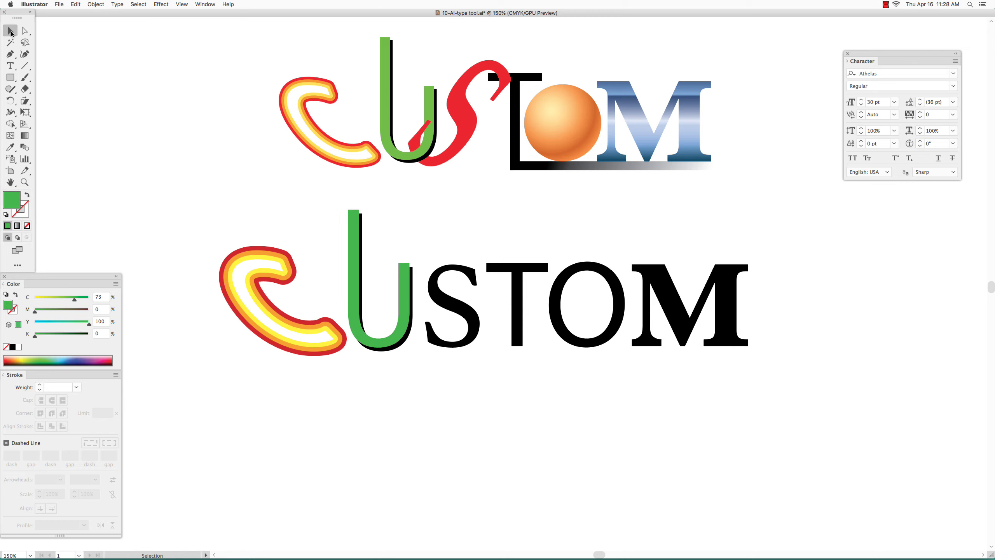
# Stretch the black S taller with the Scale tool and tilt it with the Rotate tool.
pyautogui.click(459, 313)
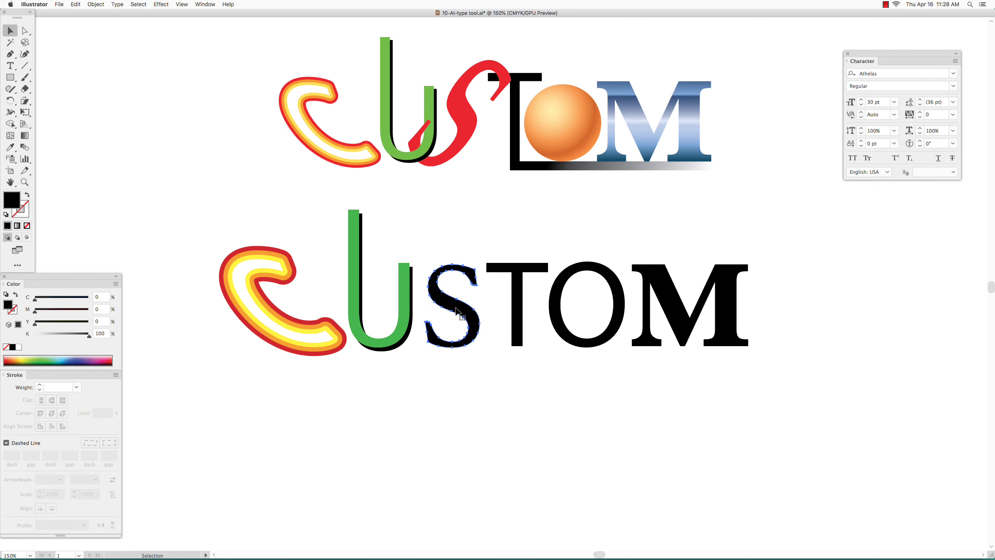
pyautogui.moveTo(24, 101); pyautogui.dragTo(56, 106)
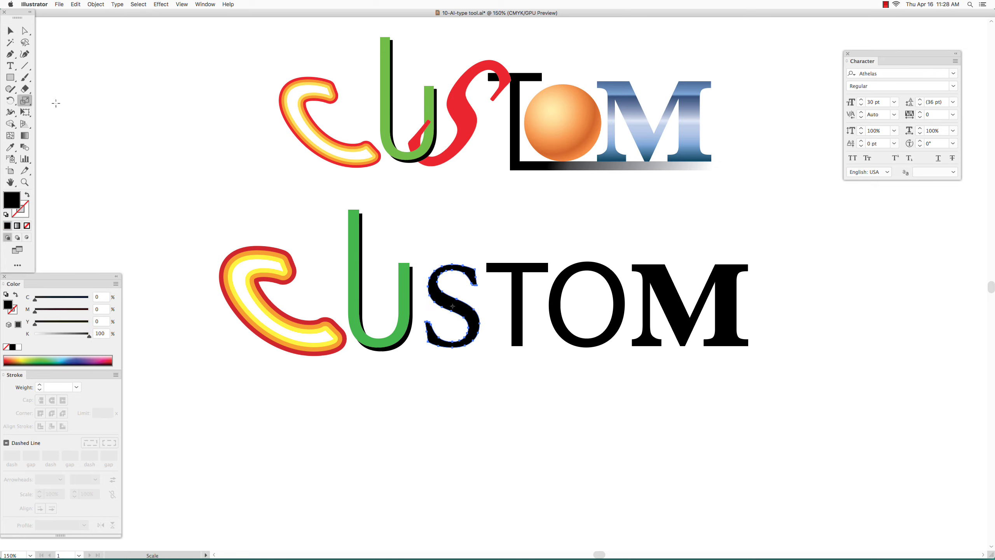
pyautogui.moveTo(423, 228); pyautogui.dragTo(479, 208)
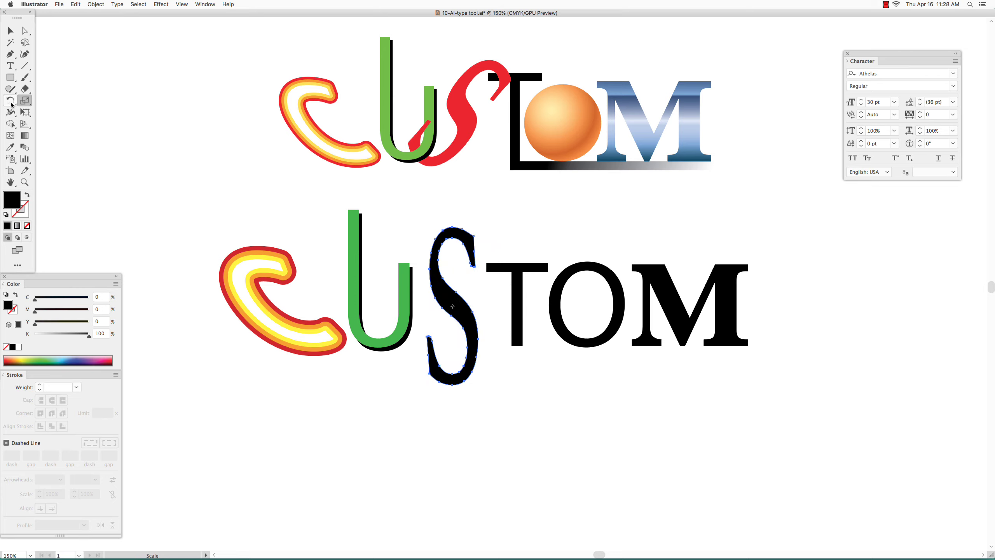
pyautogui.click(10, 101)
pyautogui.moveTo(493, 200); pyautogui.dragTo(544, 259)
pyautogui.click(10, 31)
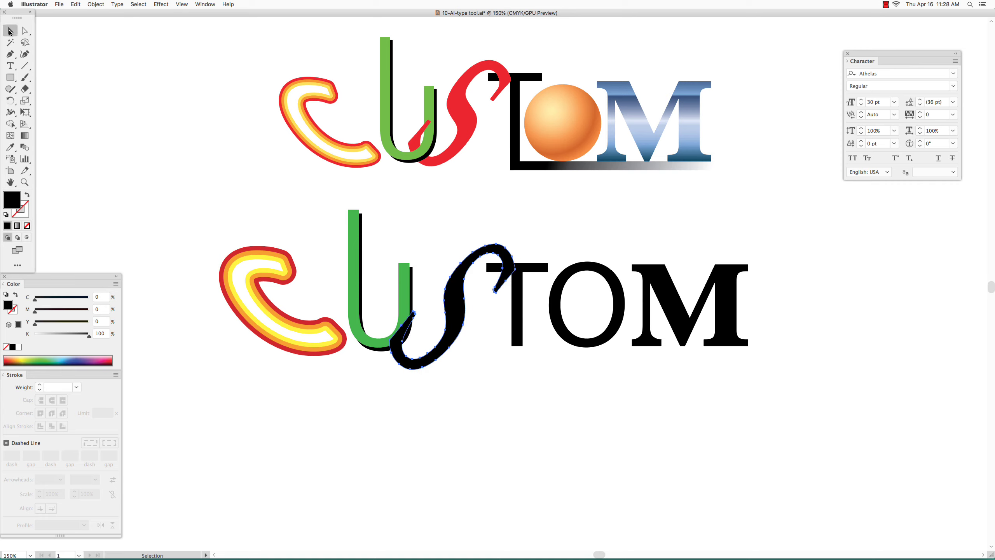
# Move the S up against the U and change its fill to red.
pyautogui.moveTo(462, 316); pyautogui.dragTo(448, 310)
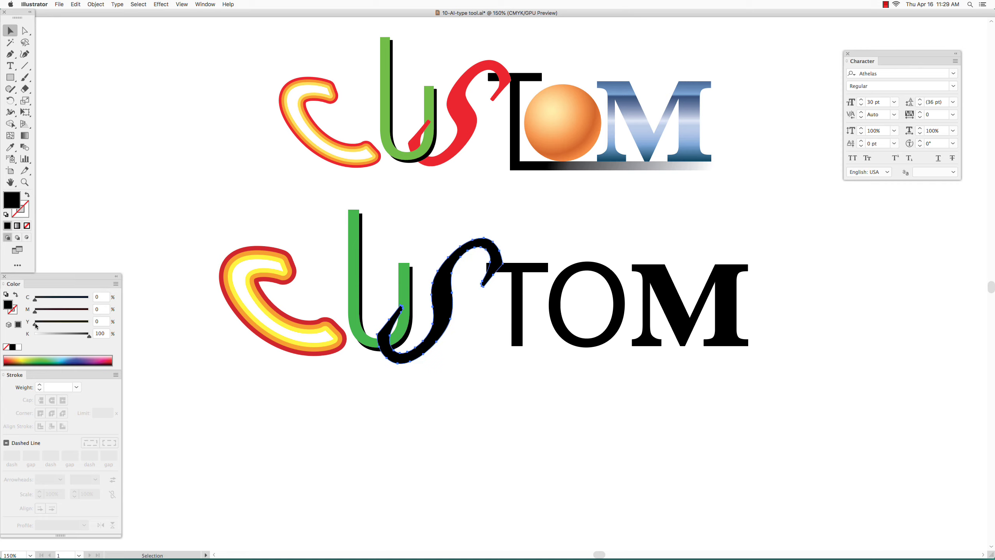
pyautogui.moveTo(84, 335); pyautogui.dragTo(129, 329)
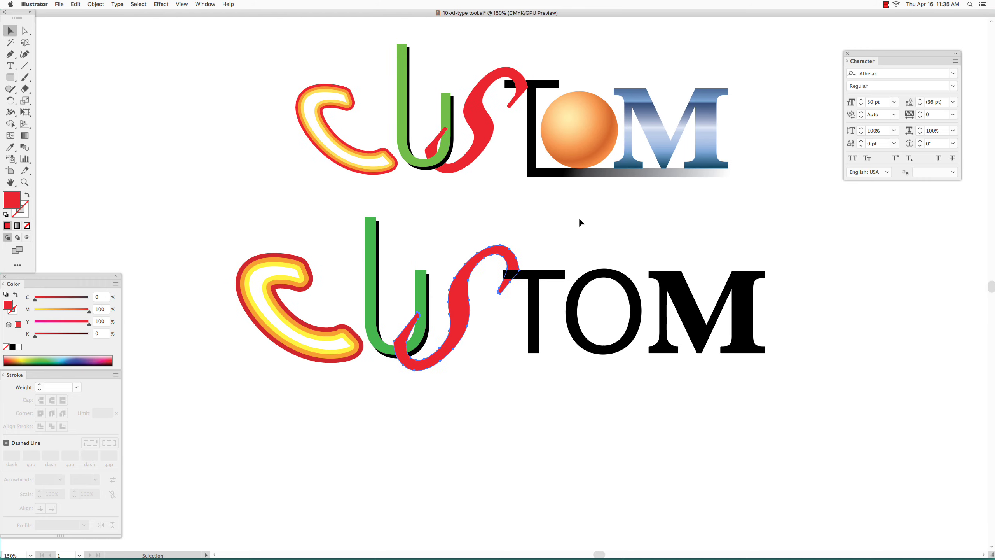
pyautogui.moveTo(580, 222); pyautogui.dragTo(585, 225)
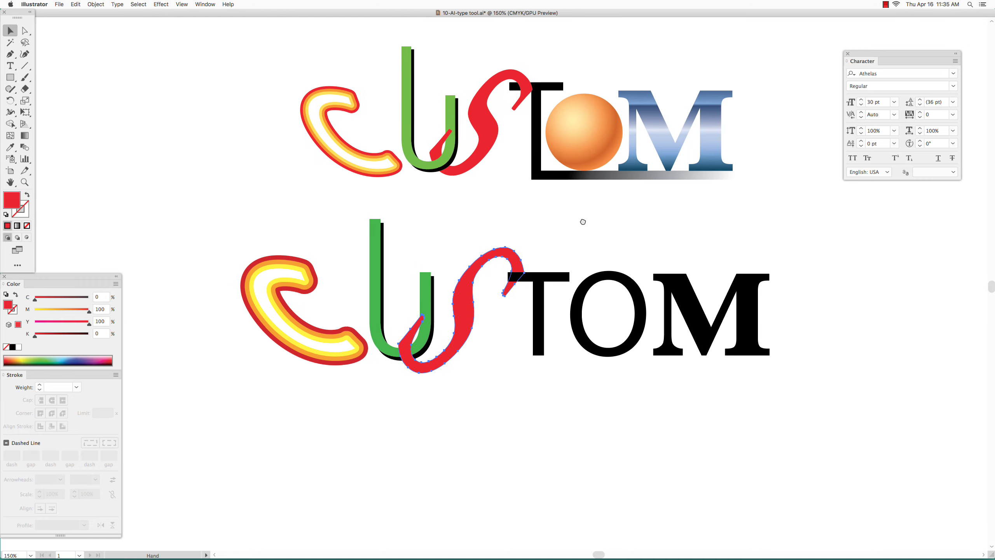
# Release the red S's compound path.
pyautogui.click(96, 4)
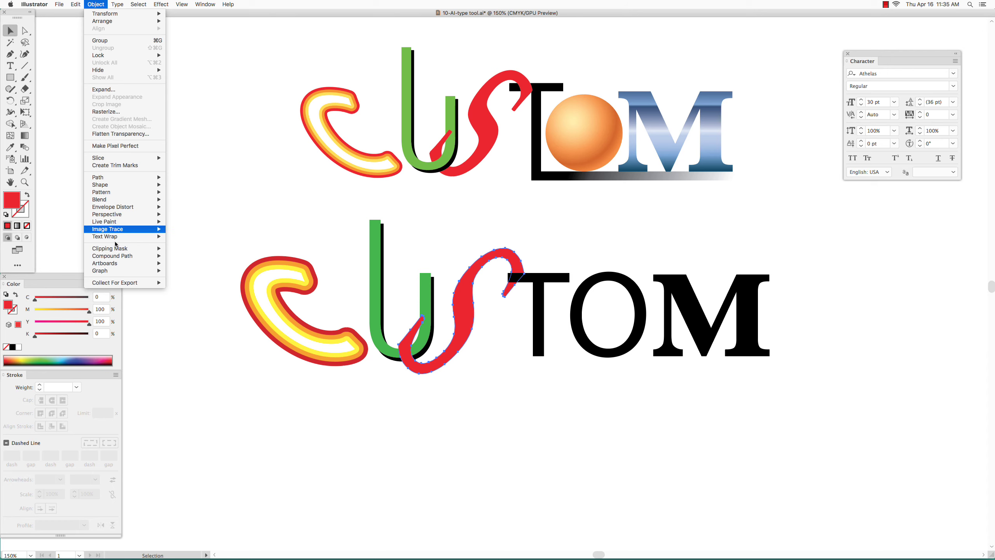
pyautogui.moveTo(118, 257)
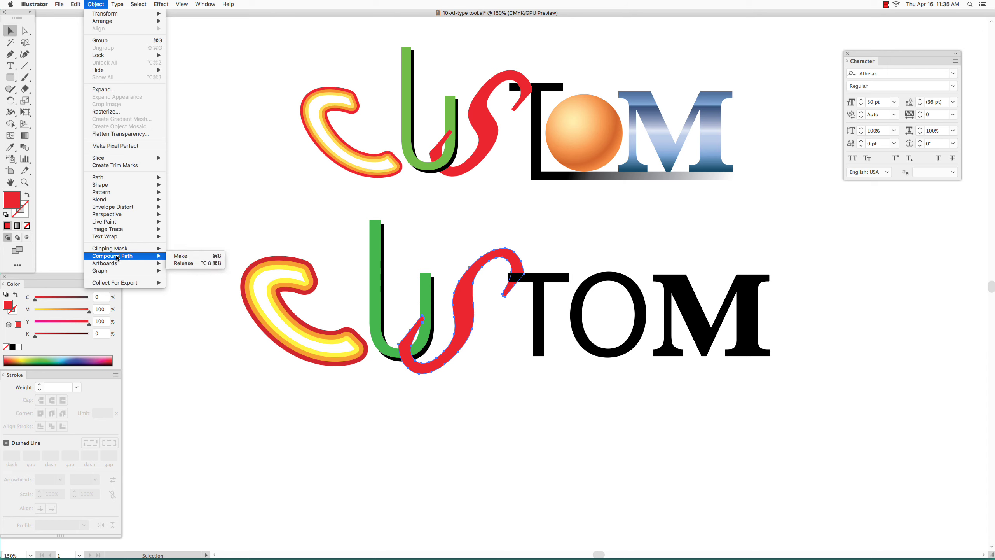
pyautogui.click(184, 265)
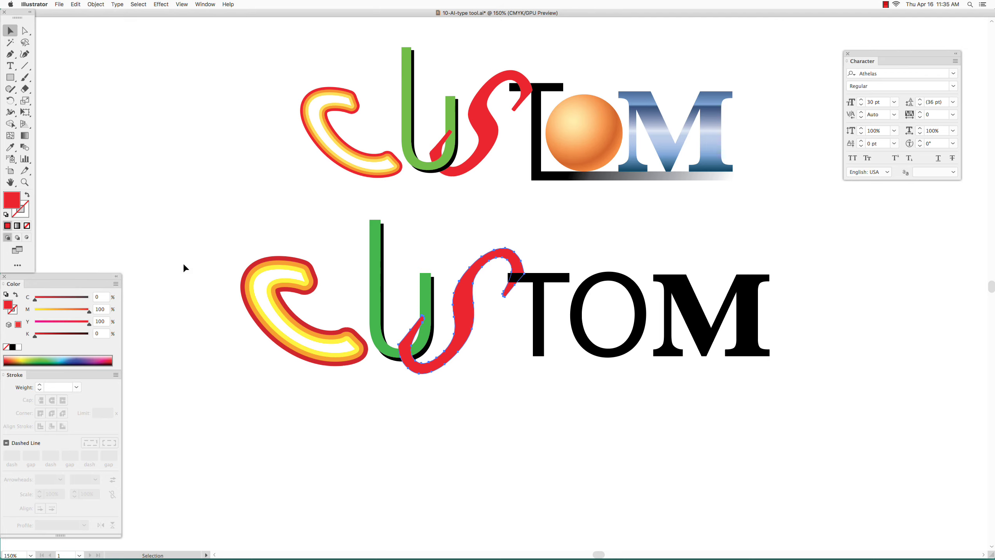
# Zoom in where the S meets the U and cut the red outline at its inner corner and inner edge.
pyautogui.click(24, 182)
pyautogui.moveTo(371, 293); pyautogui.dragTo(435, 350)
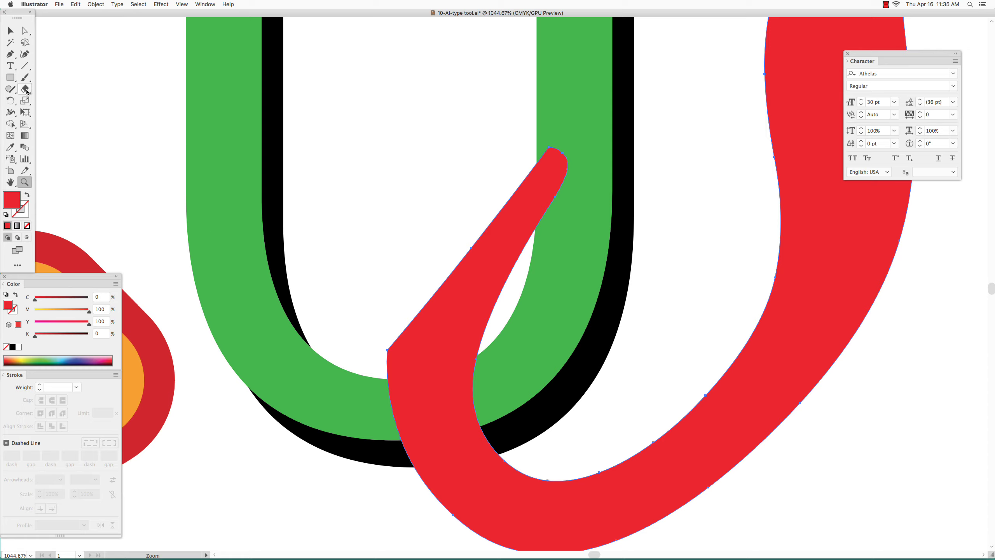
pyautogui.click(25, 89)
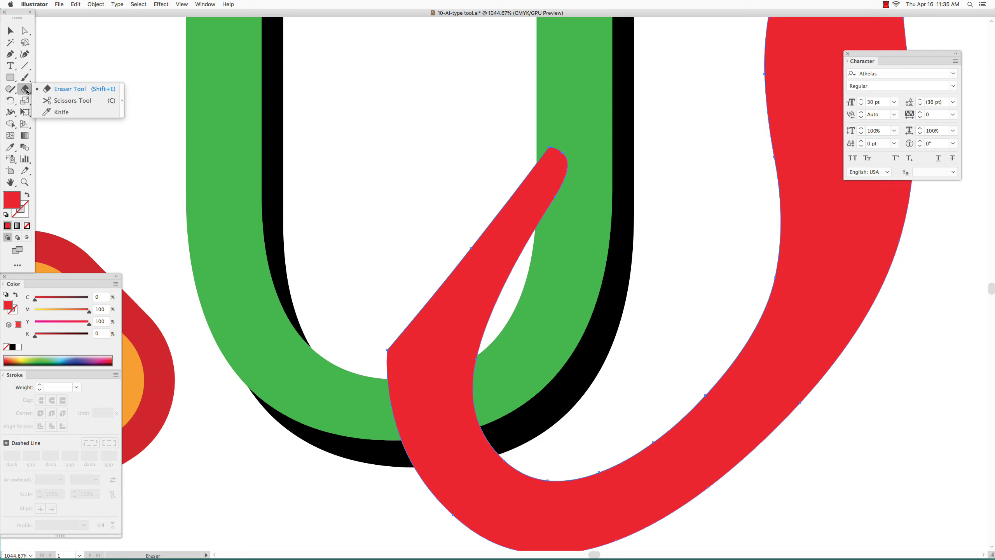
pyautogui.click(63, 101)
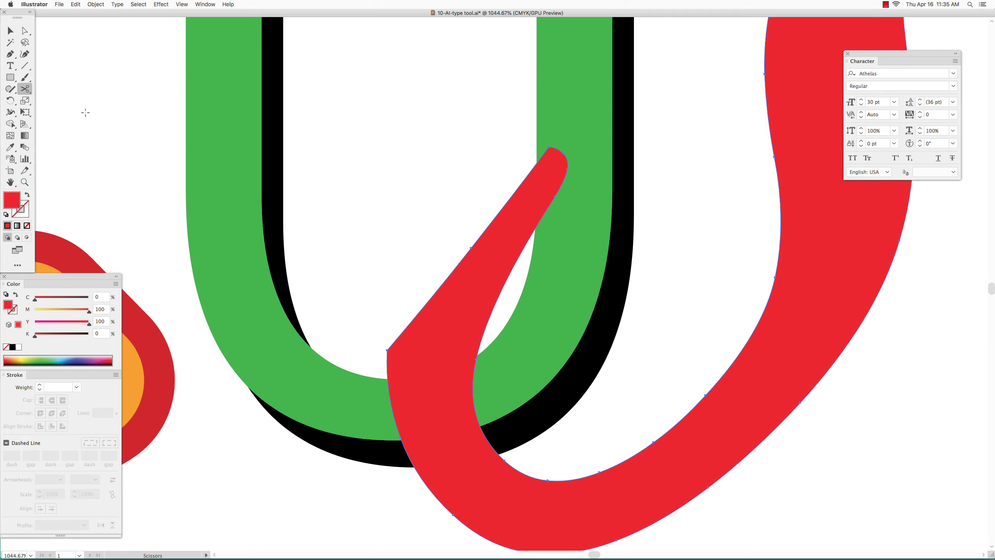
pyautogui.click(397, 338)
pyautogui.click(482, 337)
# Zoom back out and pan until both logos are in view.
pyautogui.press('super+shift+a')
pyautogui.click(24, 182)
pyautogui.keyDown('alt'); pyautogui.click(422, 263); pyautogui.keyUp('alt')
pyautogui.keyDown('alt'); pyautogui.click(506, 275); pyautogui.keyUp('alt')
pyautogui.keyDown('alt'); pyautogui.click(527, 269); pyautogui.keyUp('alt')
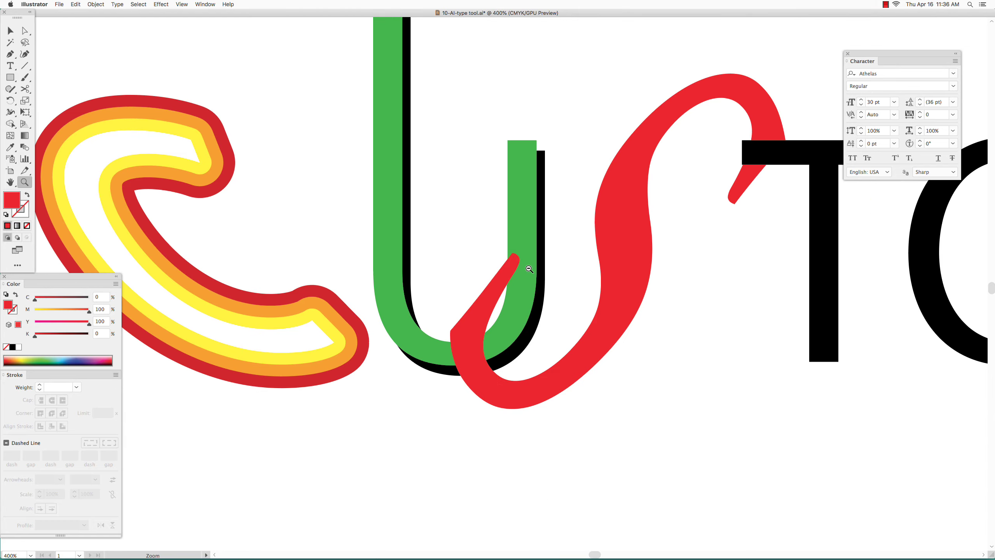
pyautogui.keyDown('alt'); pyautogui.click(527, 269); pyautogui.keyUp('alt')
pyautogui.keyDown('alt'); pyautogui.click(527, 268); pyautogui.keyUp('alt')
pyautogui.keyDown('alt'); pyautogui.click(527, 268); pyautogui.keyUp('alt')
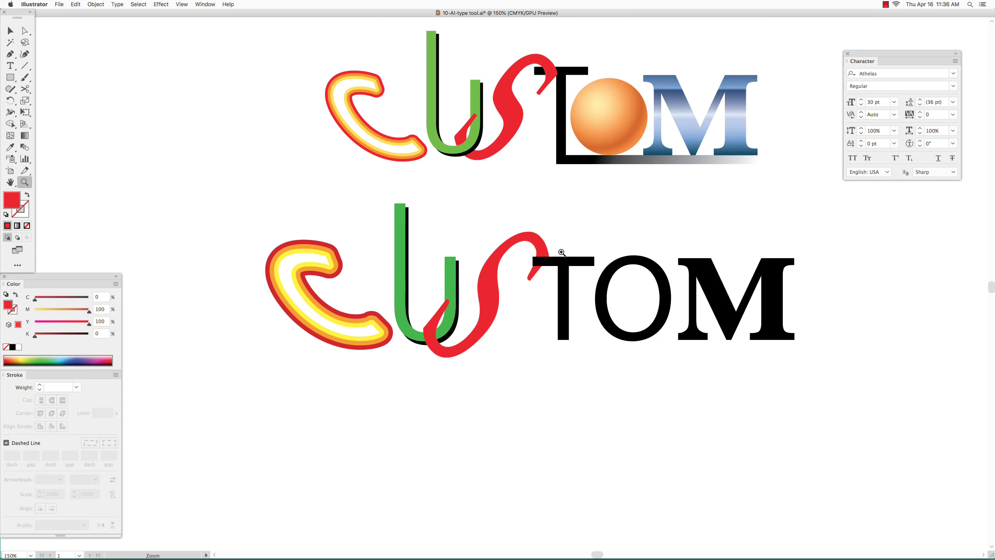
pyautogui.moveTo(559, 255); pyautogui.dragTo(516, 255)
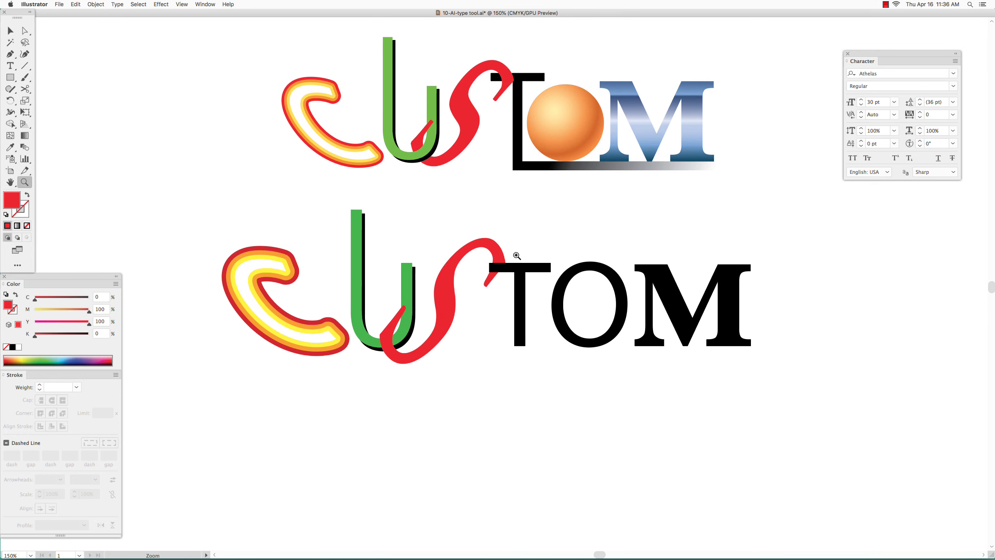
pyautogui.click(8, 31)
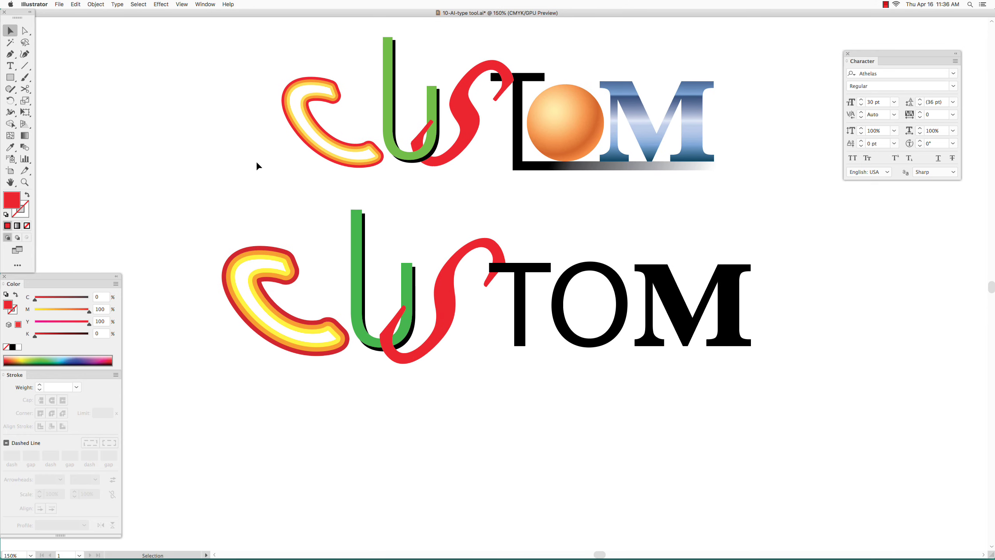
# Send the red S to the back, behind the green U.
pyautogui.click(445, 308)
pyautogui.click(95, 4)
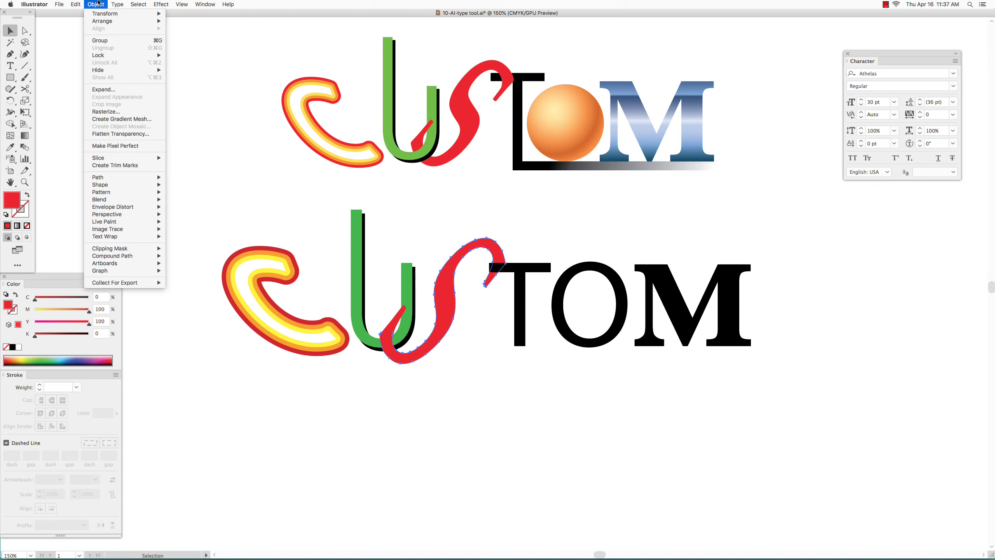
pyautogui.moveTo(104, 21)
pyautogui.click(198, 46)
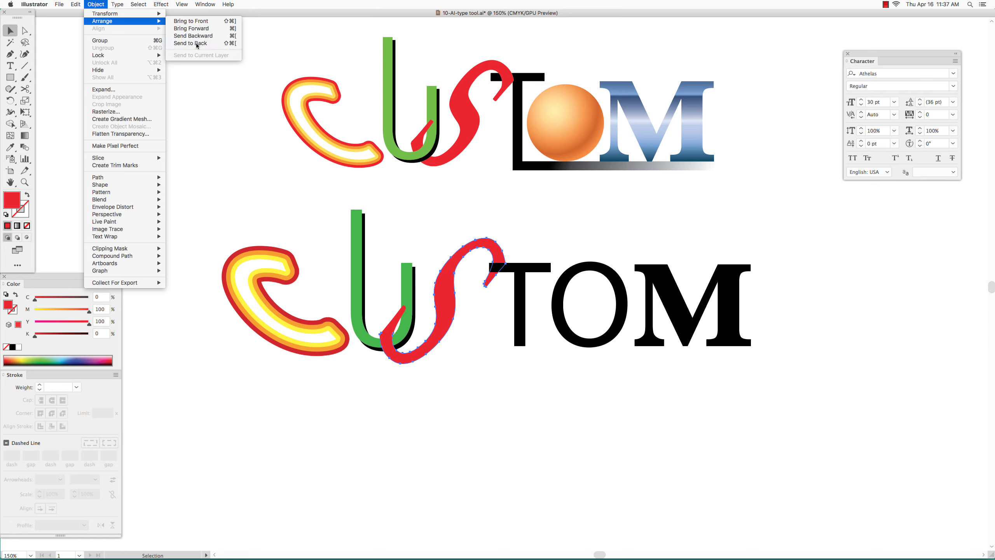
# Nudge the T left toward the S and send it behind the red S.
pyautogui.click(521, 302)
pyautogui.moveTo(521, 302); pyautogui.dragTo(510, 300)
pyautogui.click(96, 5)
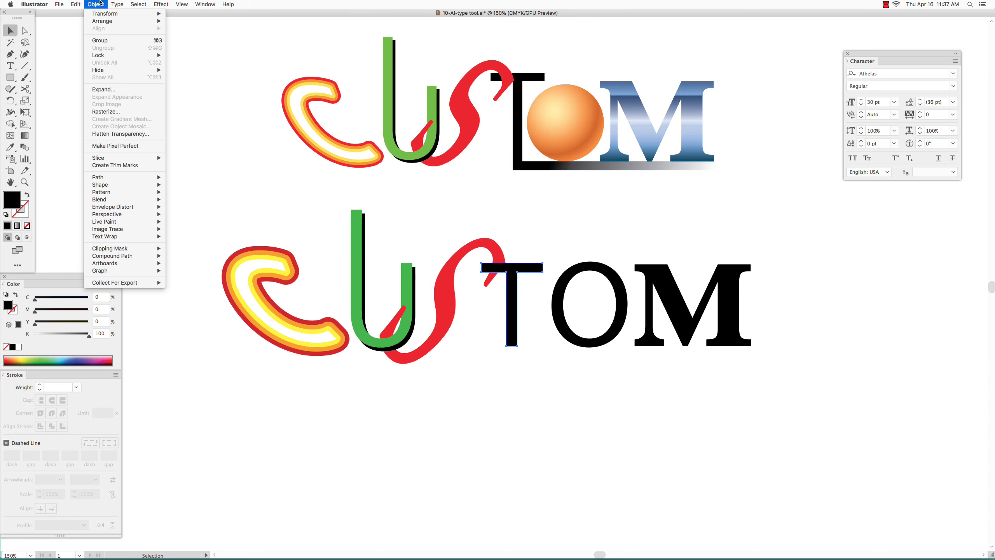
pyautogui.moveTo(101, 21)
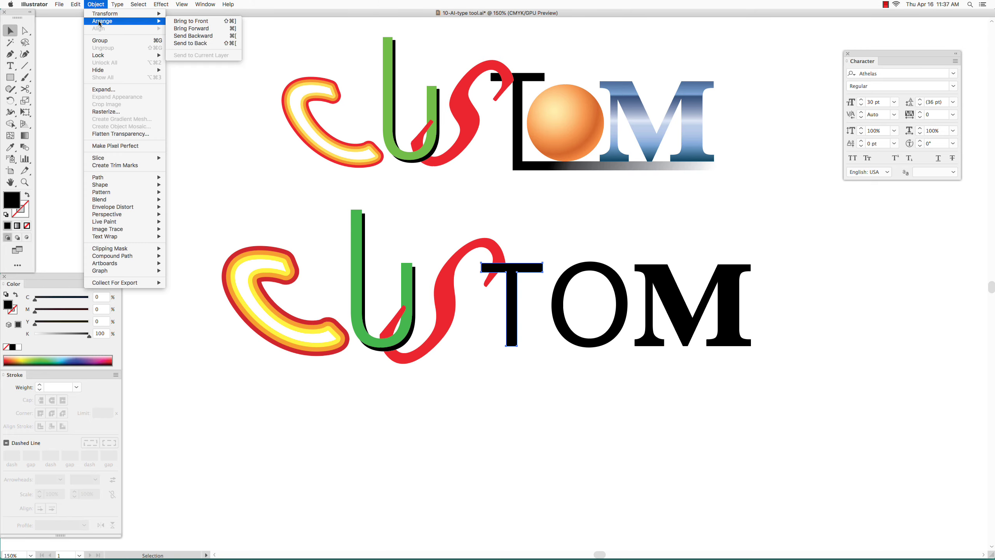
pyautogui.click(193, 43)
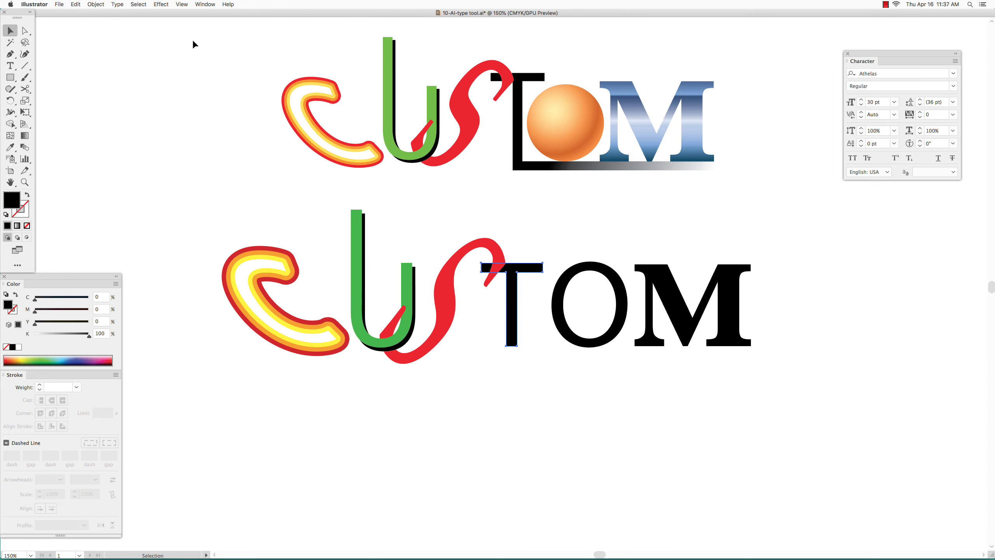
pyautogui.click(26, 33)
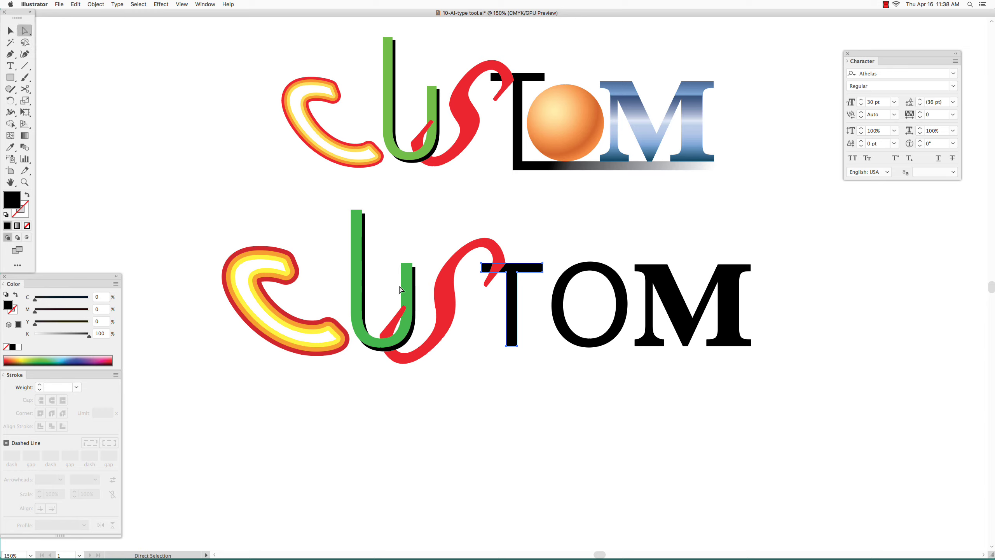
# Drag the T's bottom anchors down below the word and draw a thin black bar from its foot under OM.
pyautogui.click(480, 361)
pyautogui.click(512, 347)
pyautogui.moveTo(511, 348); pyautogui.dragTo(510, 372)
pyautogui.click(13, 82)
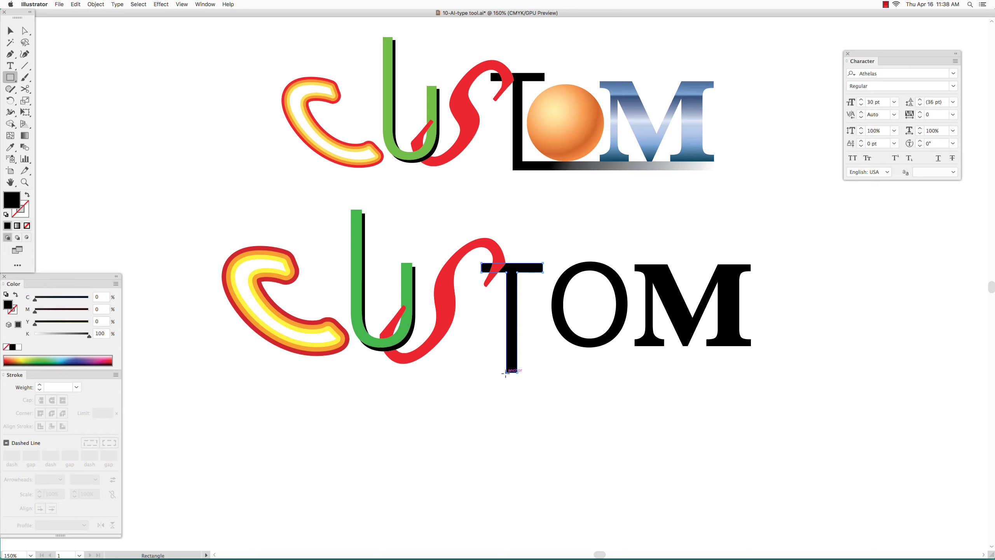
pyautogui.moveTo(506, 372); pyautogui.dragTo(751, 363)
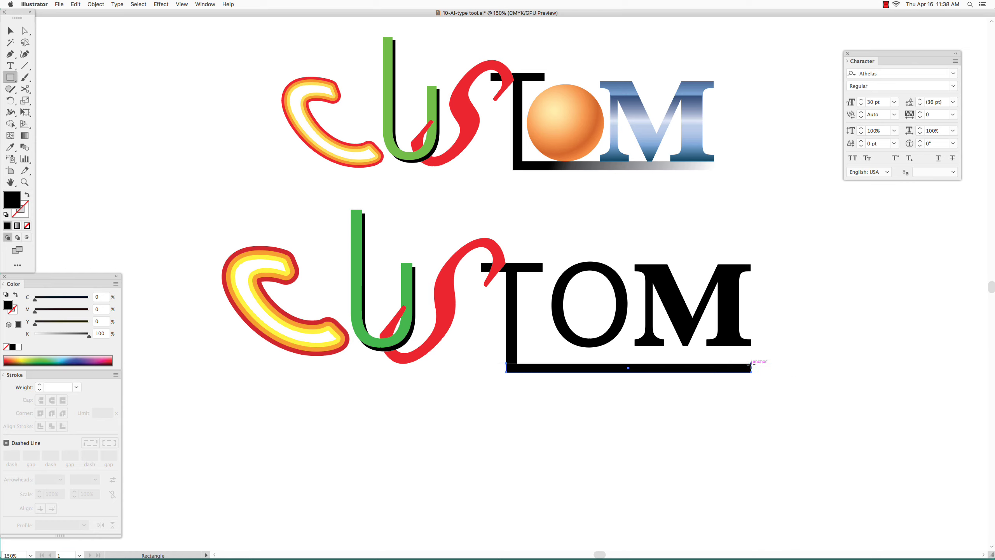
# Fill the bar under the word with a gradient fading from black on the left to white.
pyautogui.click(17, 227)
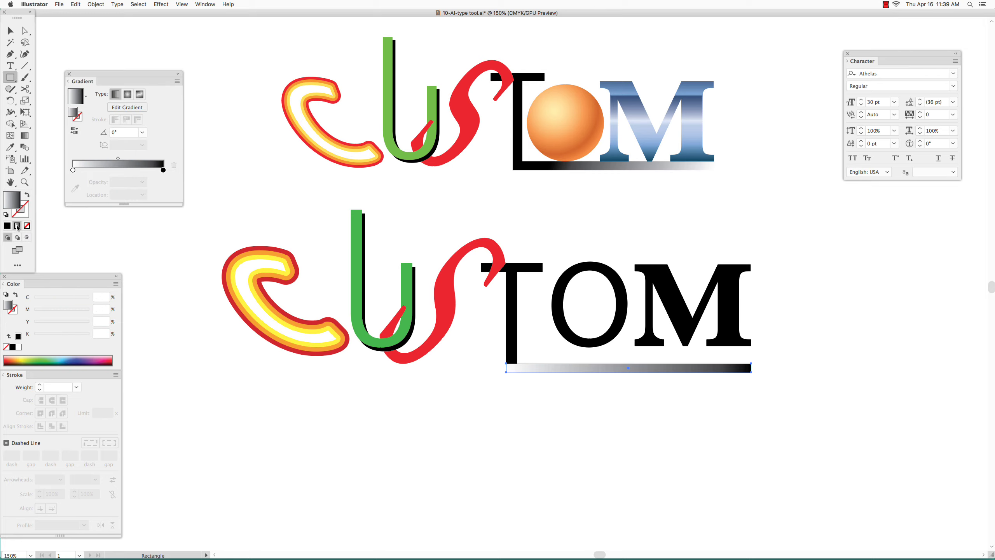
pyautogui.click(26, 136)
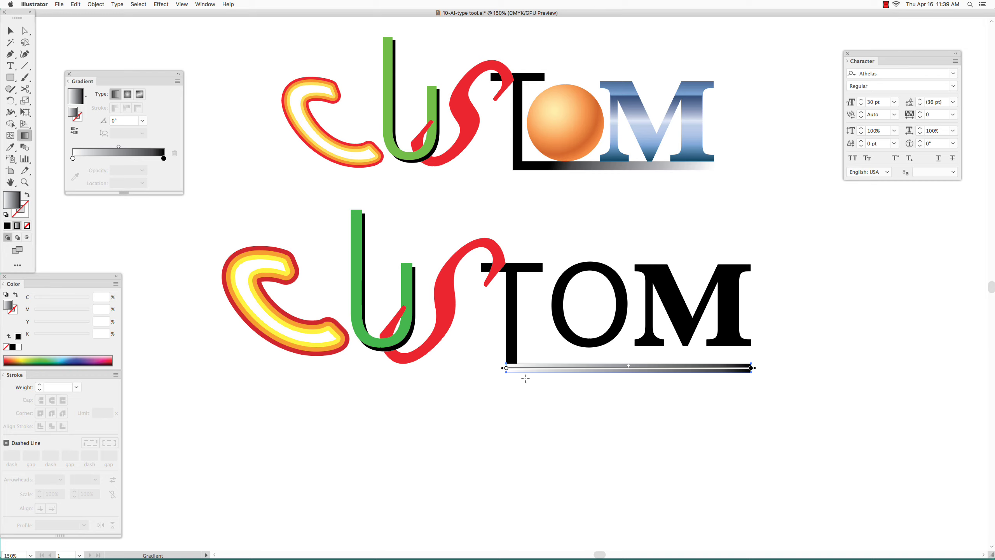
pyautogui.moveTo(752, 379); pyautogui.dragTo(740, 379)
pyautogui.moveTo(620, 379); pyautogui.dragTo(522, 369)
# Delete the plain black O from the lower CUSTOM.
pyautogui.click(10, 33)
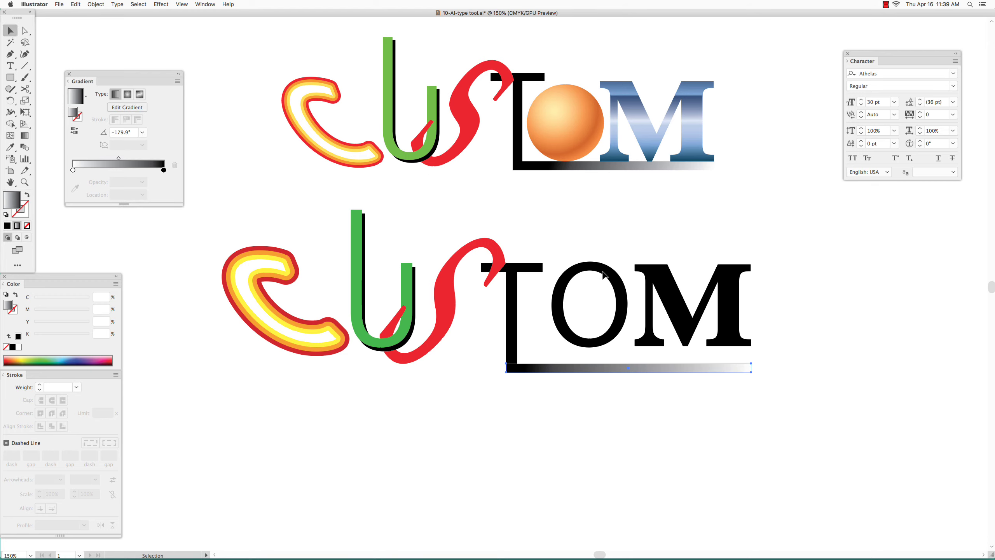
pyautogui.click(605, 276)
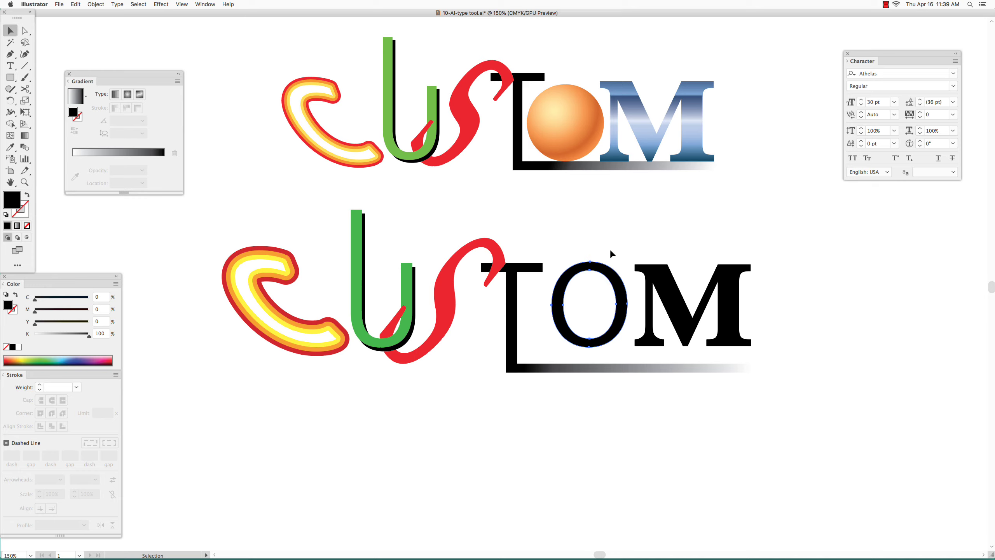
pyautogui.press('Delete')
# Draw a circle between the T and M with the Ellipse tool and give it a white-to-black radial gradient.
pyautogui.click(9, 78)
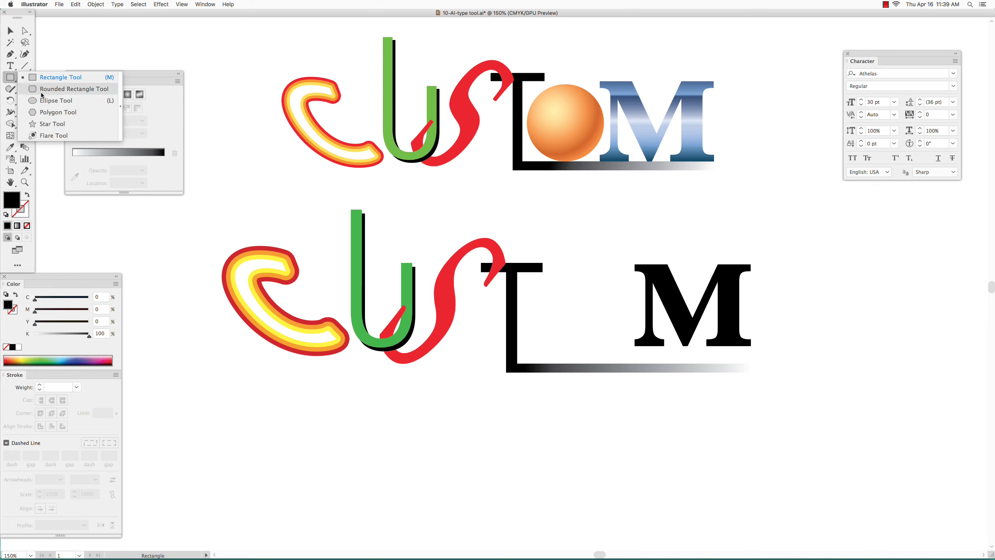
pyautogui.click(45, 99)
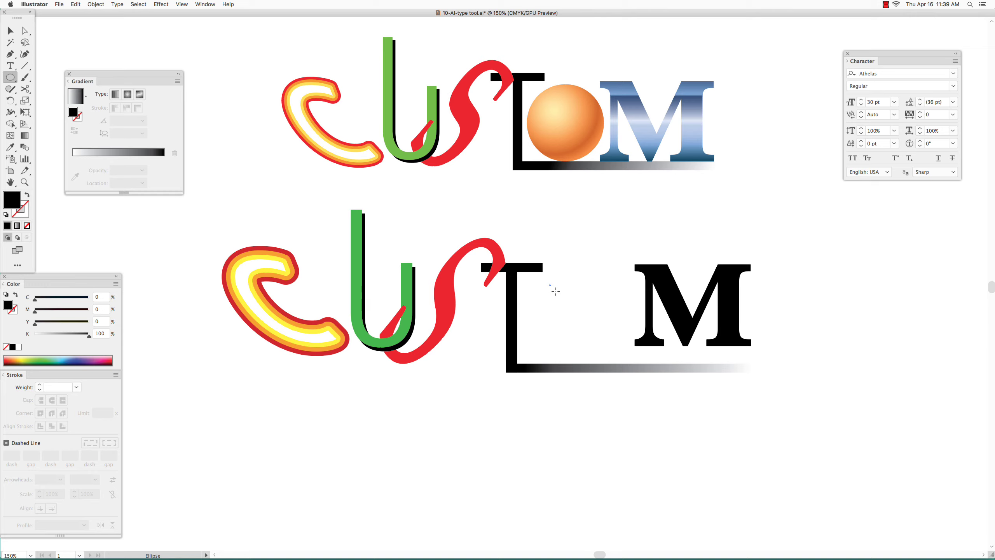
pyautogui.moveTo(556, 291); pyautogui.dragTo(582, 334)
pyautogui.press('v')
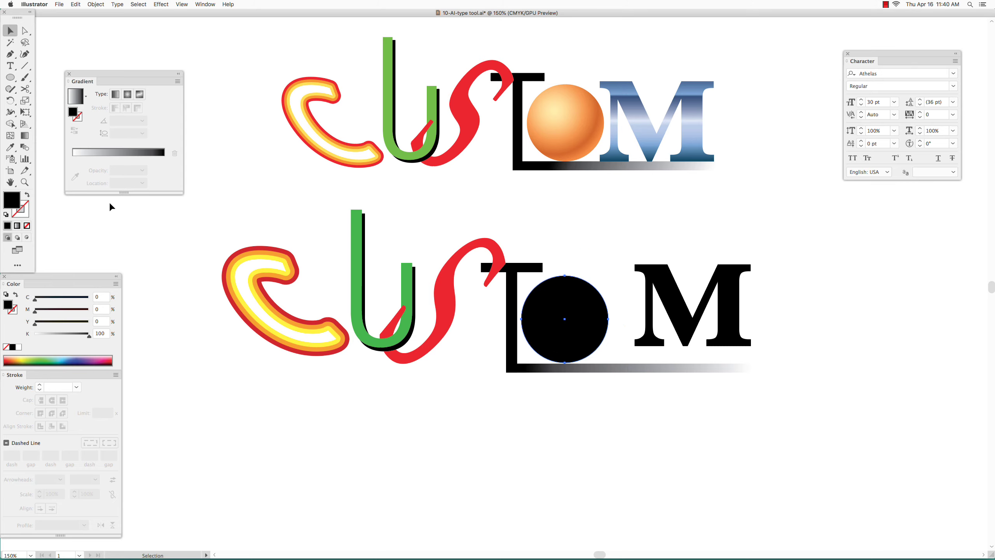
pyautogui.click(18, 227)
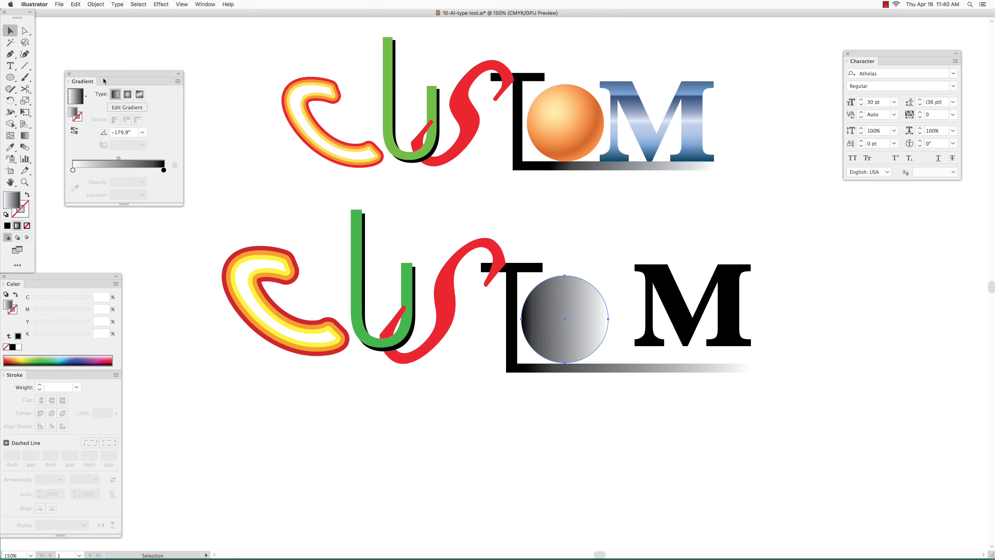
pyautogui.moveTo(104, 81); pyautogui.dragTo(160, 87)
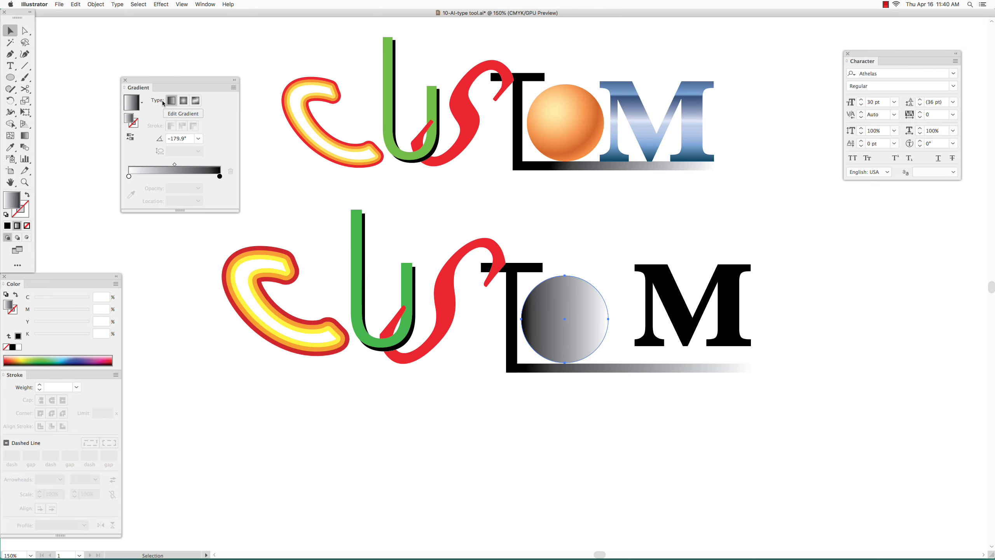
pyautogui.click(184, 101)
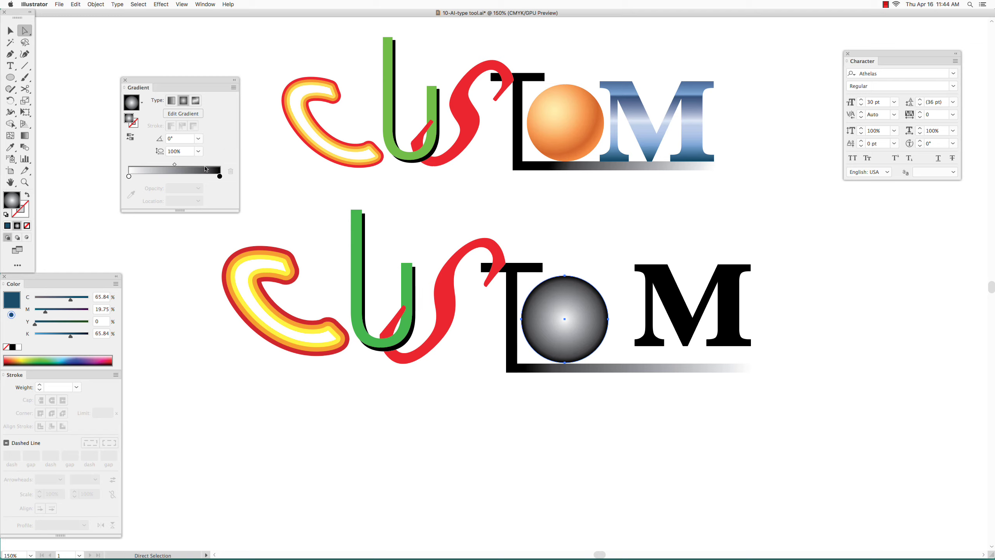
# Switch the gradient's centre stop to CMYK and set it to pale yellow C0 M5 Y40 K0.
pyautogui.click(129, 176)
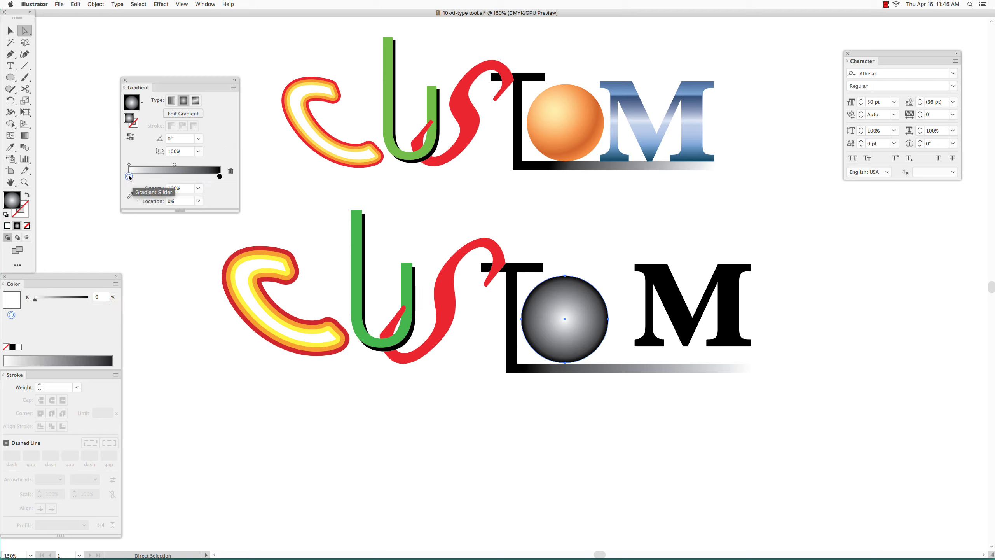
pyautogui.click(116, 284)
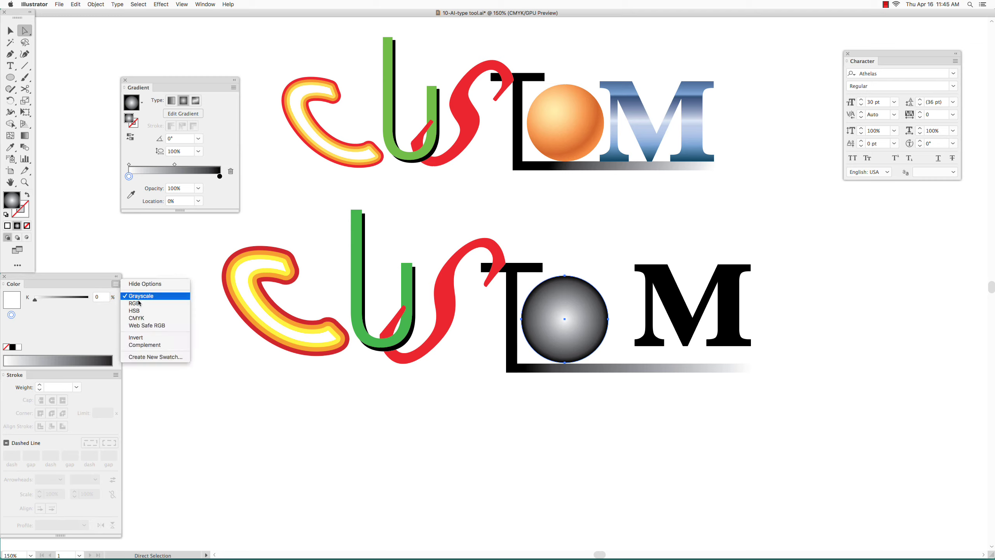
pyautogui.click(138, 318)
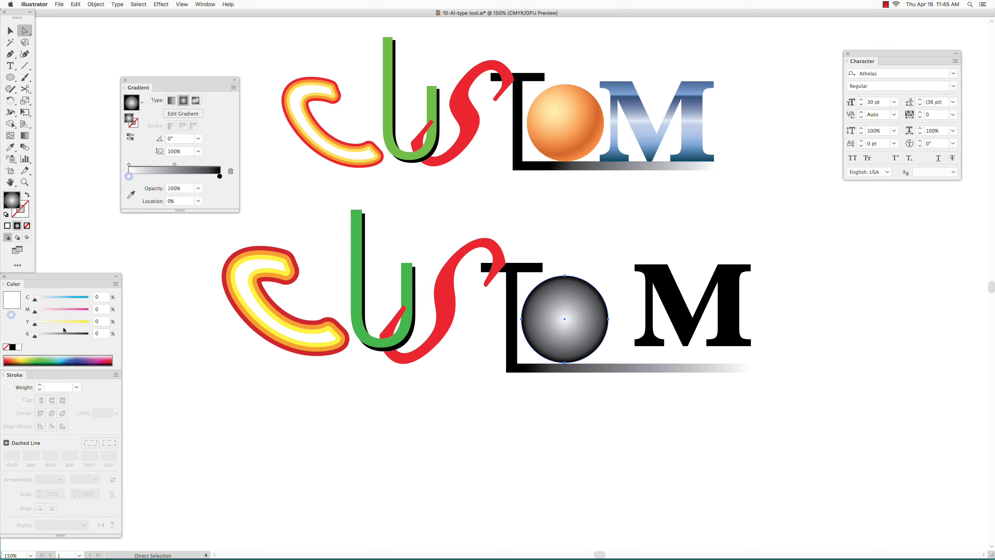
pyautogui.click(99, 309)
pyautogui.press('Tab')
pyautogui.press('Tab')
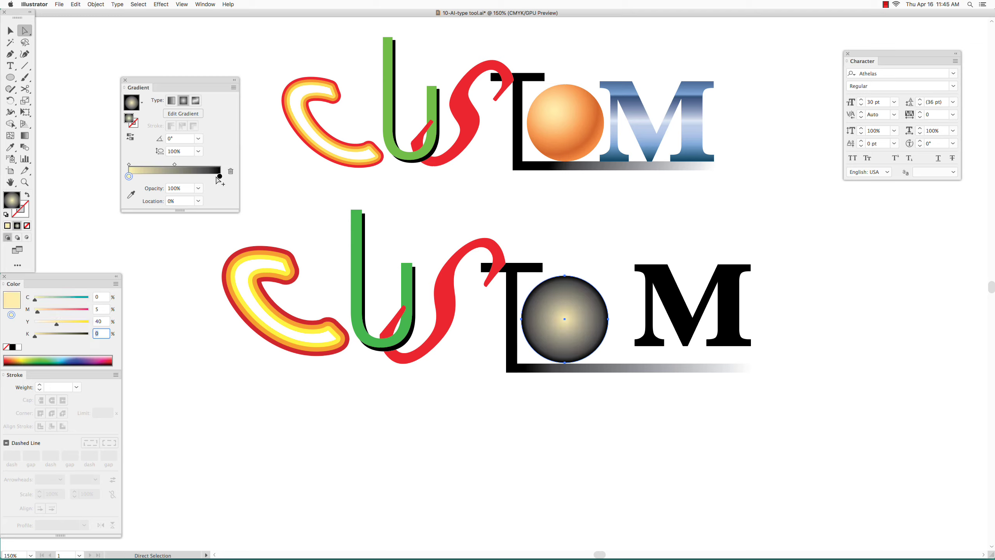
# Set the outer gradient stop to orange C0 M50 Y80 K0.
pyautogui.click(220, 177)
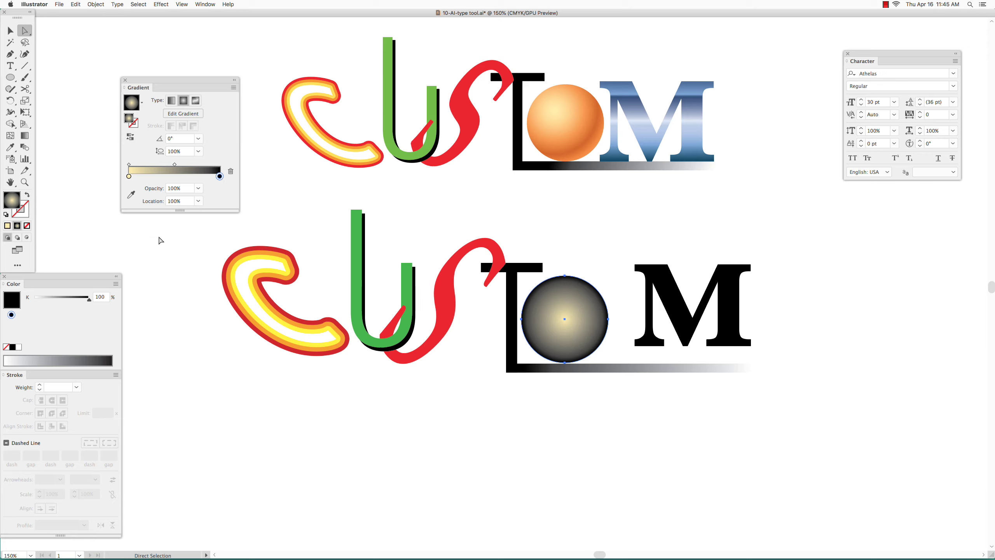
pyautogui.click(115, 283)
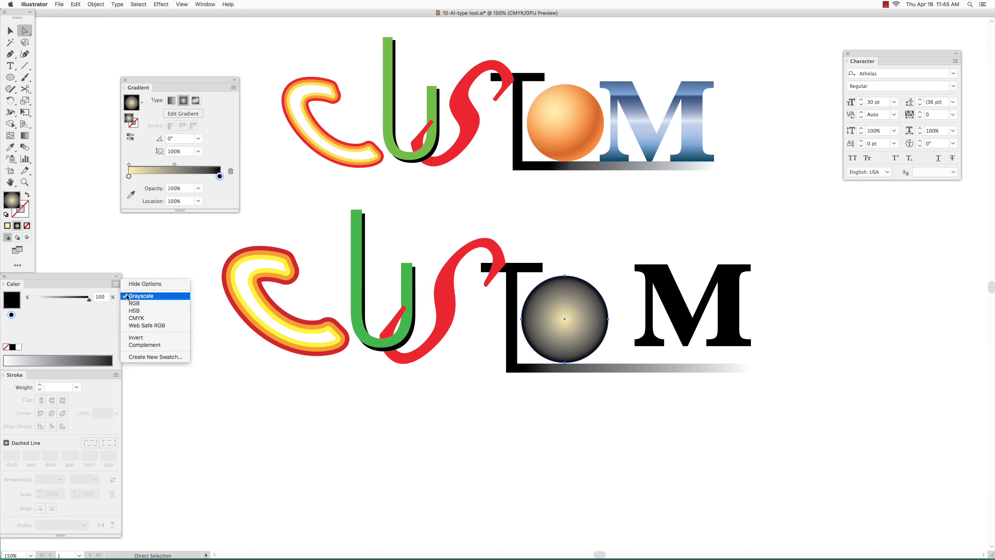
pyautogui.click(136, 318)
pyautogui.click(97, 310)
pyautogui.doubleClick(97, 310)
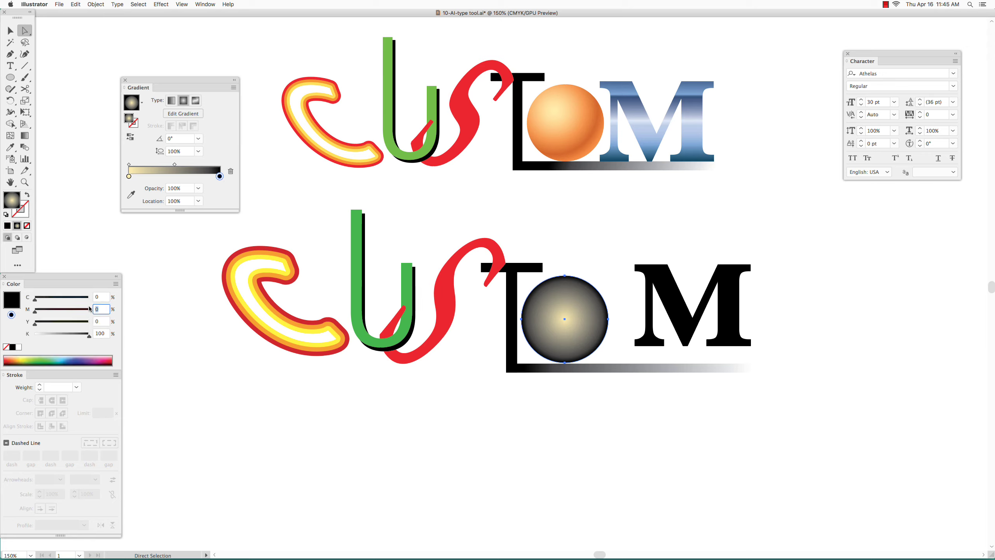
pyautogui.write('50')
pyautogui.press('Tab')
pyautogui.write('80')
pyautogui.press('Tab')
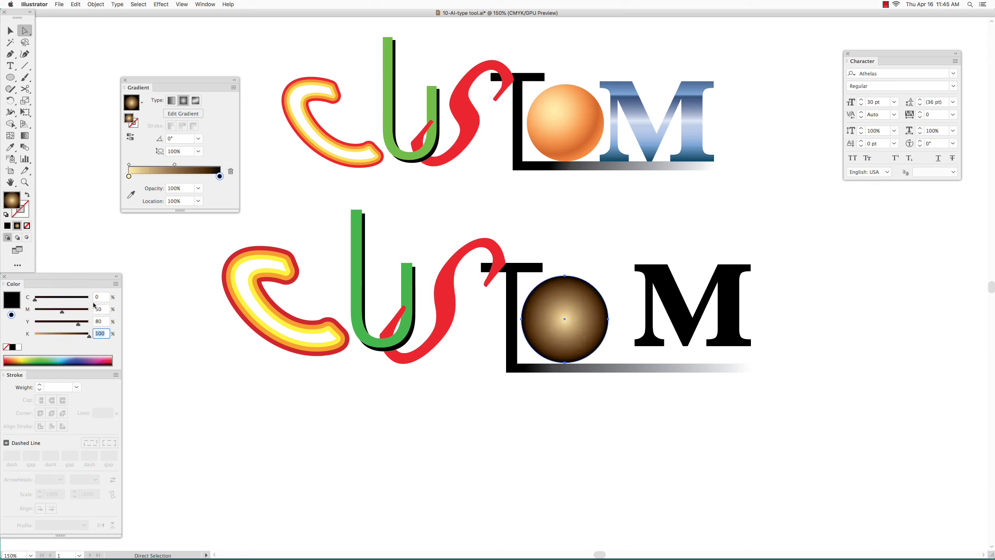
pyautogui.write('0')
pyautogui.press('Tab')
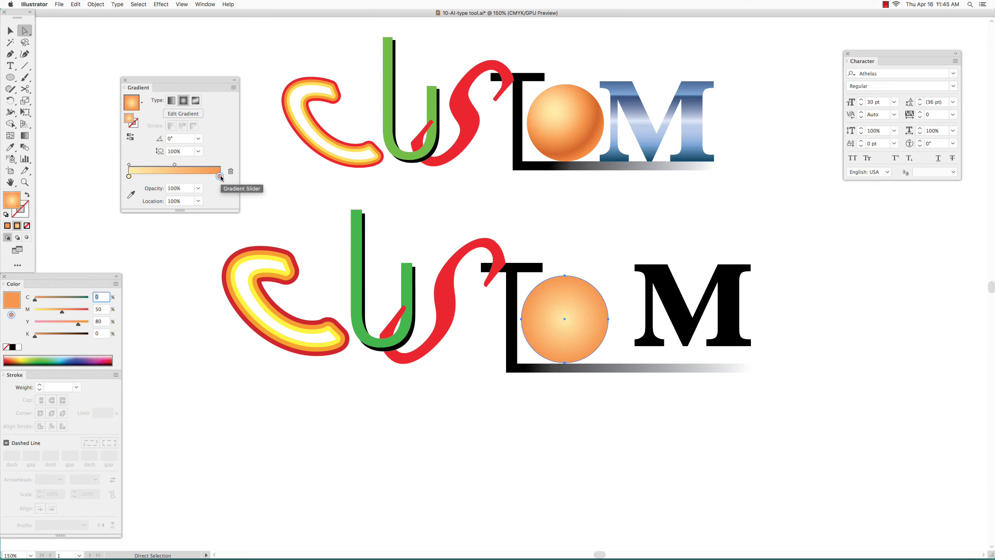
pyautogui.moveTo(220, 176)
pyautogui.mouseDown()
pyautogui.moveTo(180, 177)
pyautogui.moveTo(220, 177)
pyautogui.mouseUp()
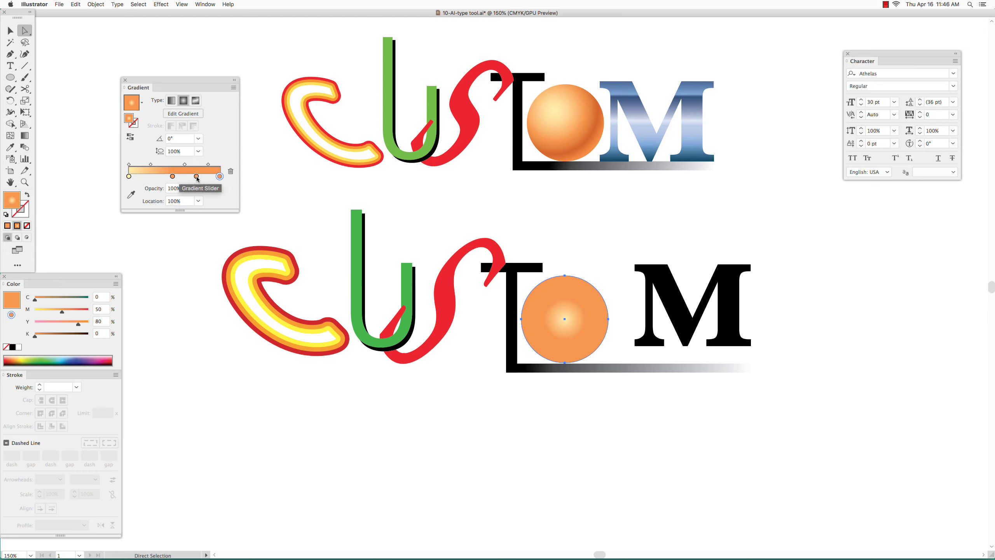
# Set the stop at 74.31% to C5 M70 Y100 K10 for a deeper orange edge.
pyautogui.click(196, 177)
pyautogui.click(101, 297)
pyautogui.write('5')
pyautogui.press('Tab')
pyautogui.write('70')
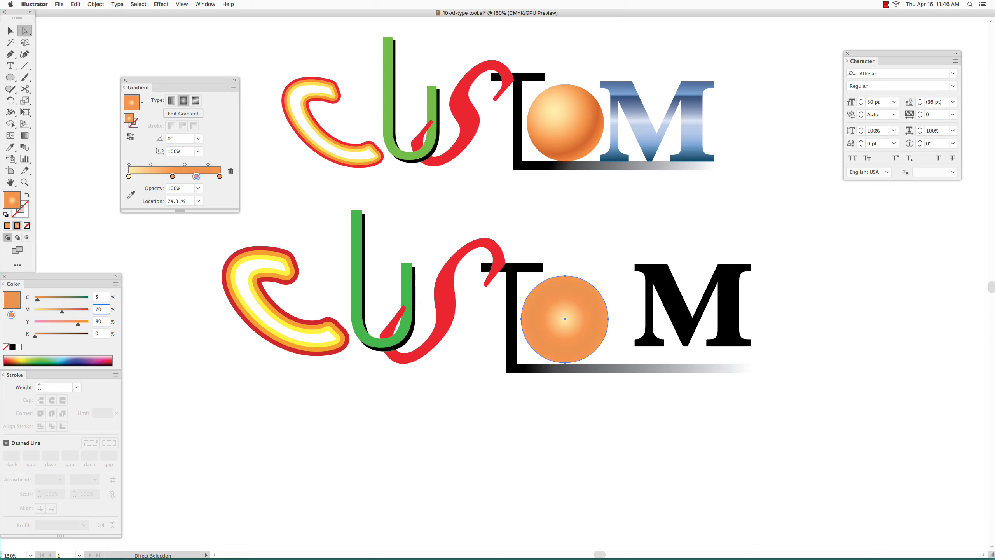
pyautogui.press('Tab')
pyautogui.write('100')
pyautogui.press('Tab')
pyautogui.write('10')
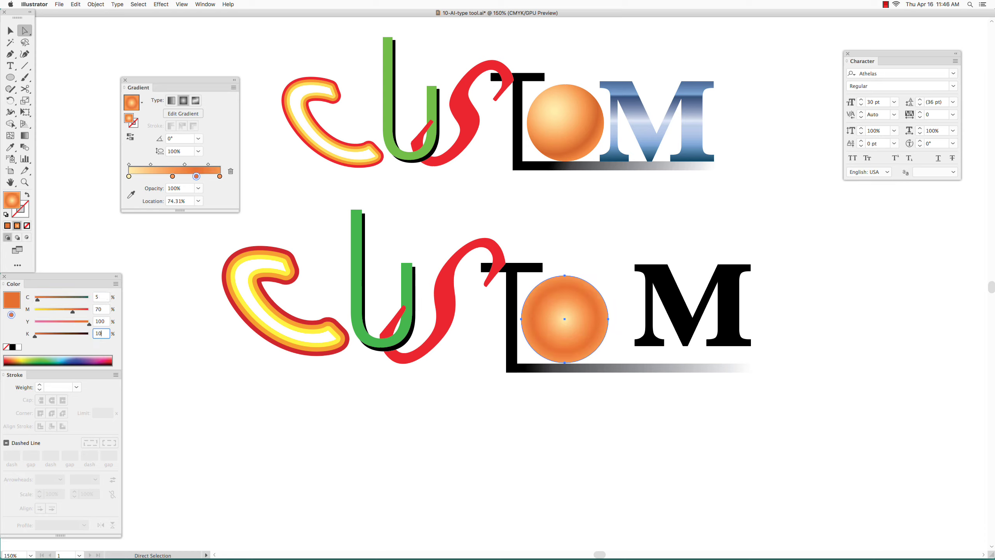
pyautogui.press('Return')
pyautogui.click(25, 136)
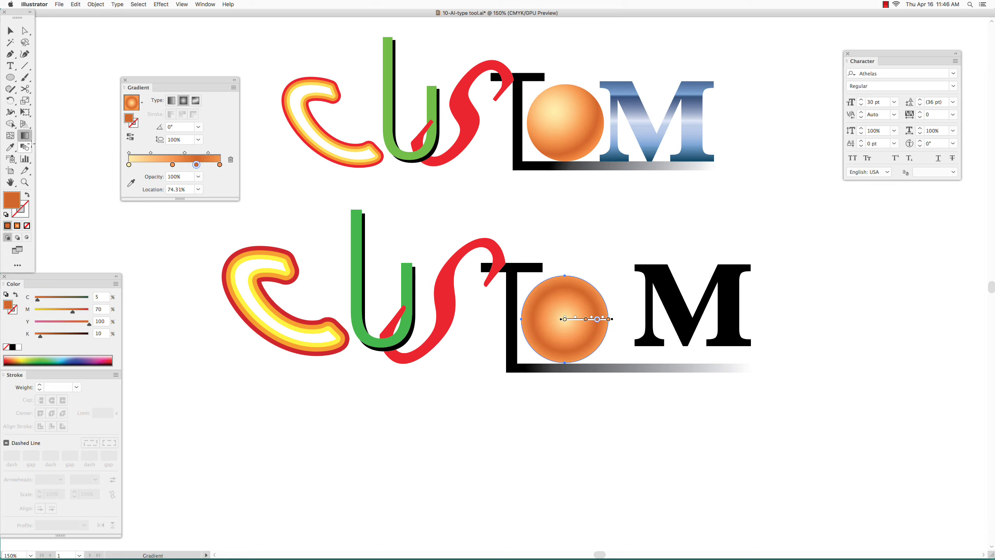
# Shift the sphere's highlight up-left and move the black M left against the sphere.
pyautogui.moveTo(574, 323)
pyautogui.mouseDown()
pyautogui.moveTo(559, 304)
pyautogui.moveTo(619, 310)
pyautogui.mouseUp()
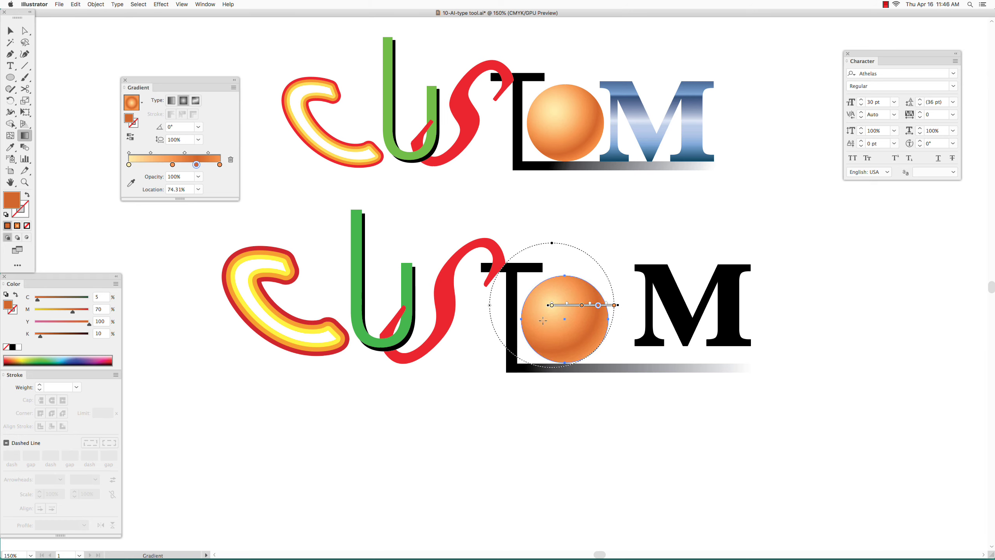
pyautogui.click(26, 31)
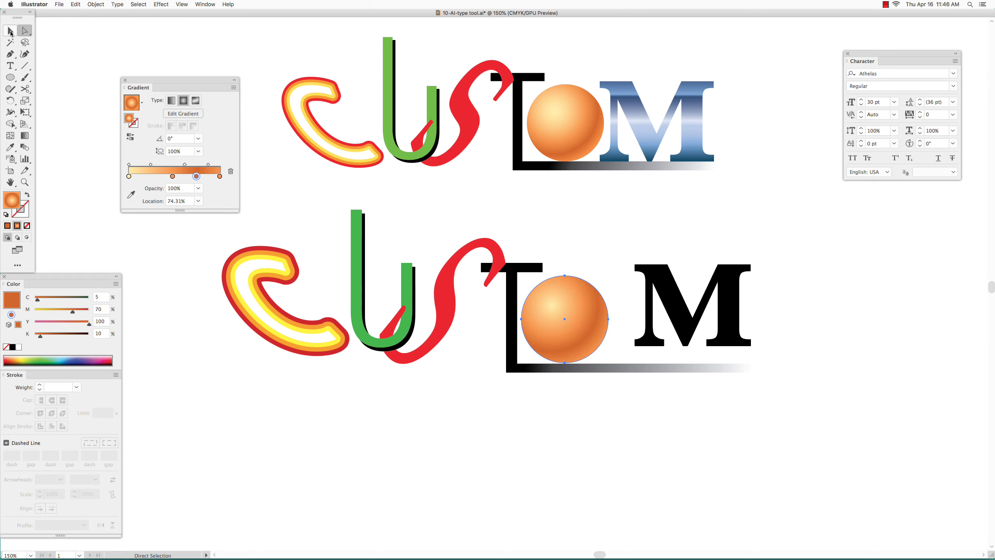
pyautogui.click(10, 31)
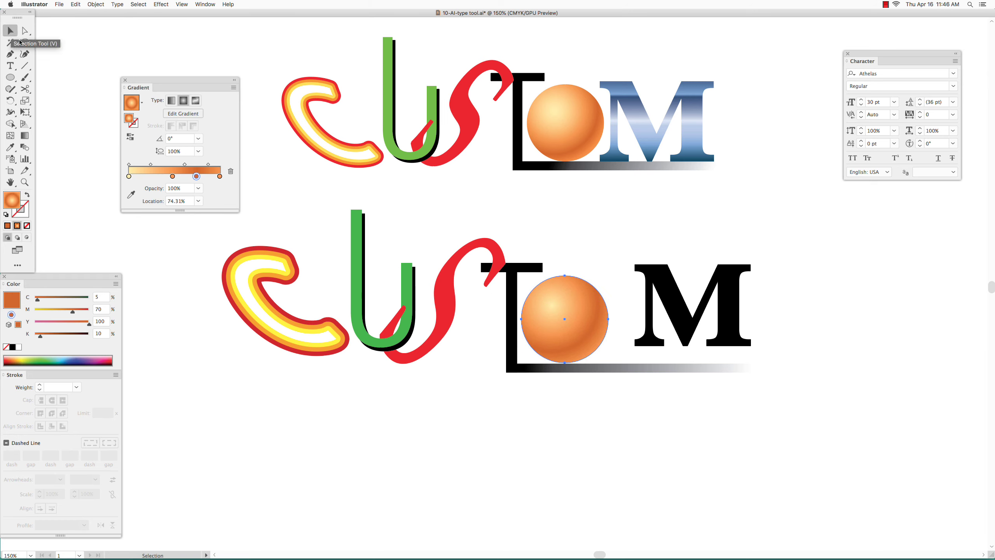
pyautogui.click(670, 291)
pyautogui.moveTo(670, 291); pyautogui.dragTo(641, 309)
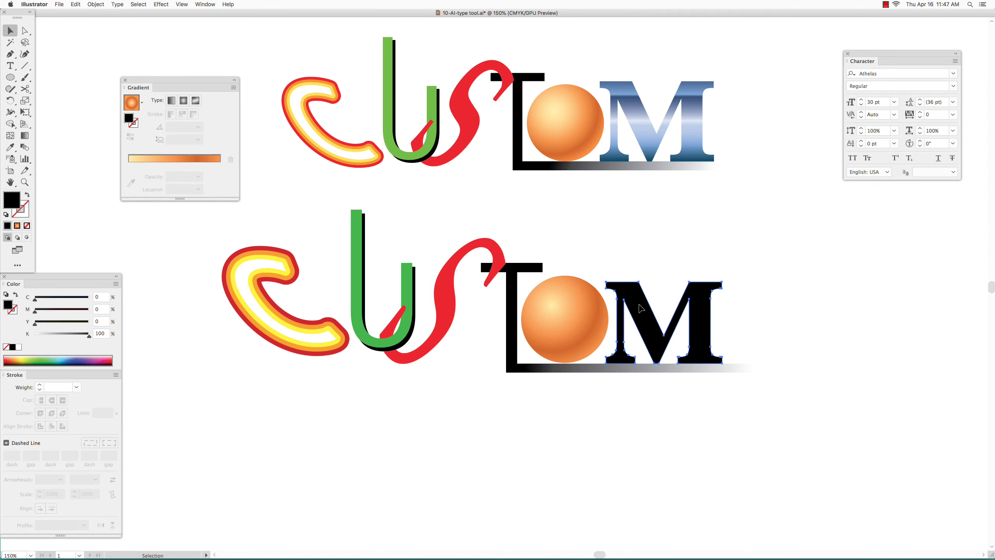
# Apply a linear orange gradient to the M and redraw it top to bottom at -90°.
pyautogui.click(18, 227)
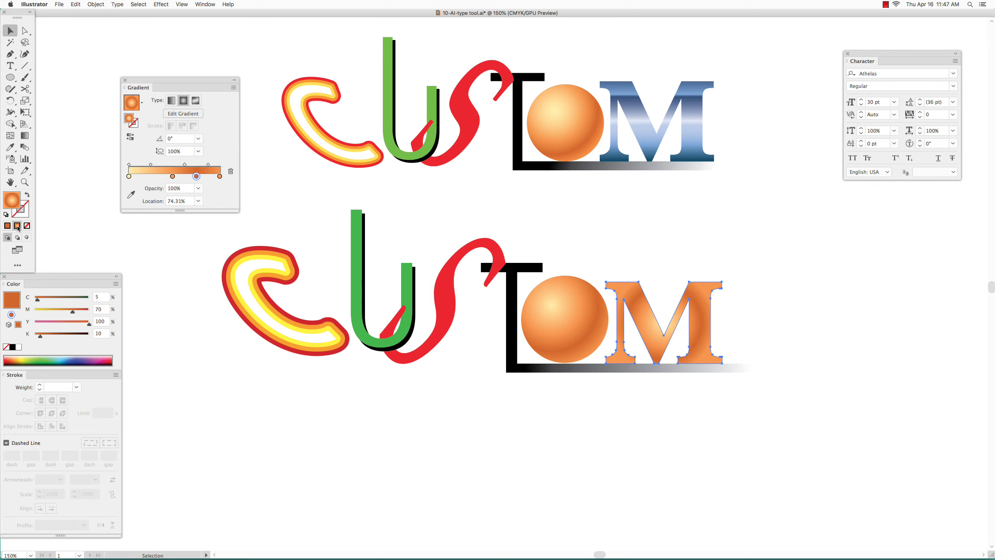
pyautogui.click(171, 101)
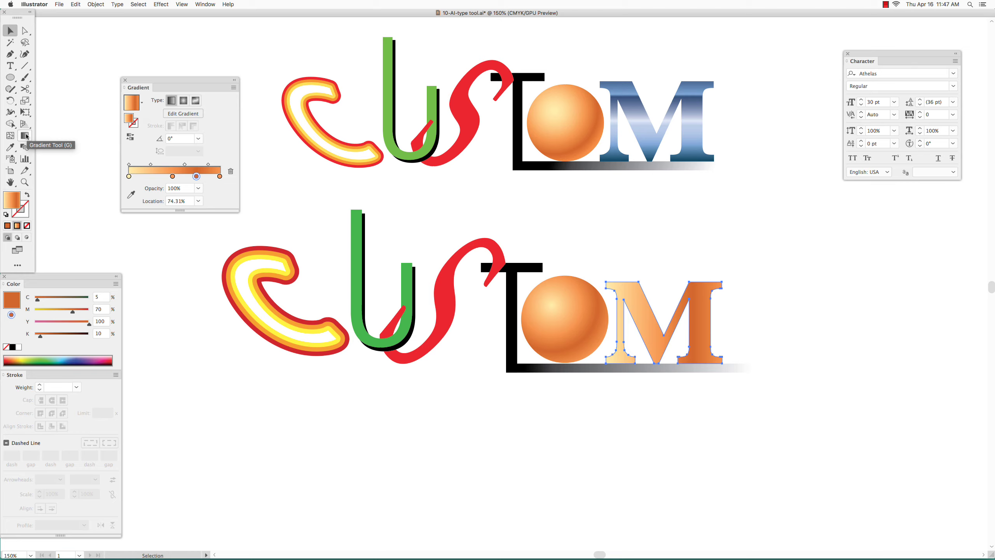
pyautogui.click(25, 135)
pyautogui.moveTo(727, 322); pyautogui.dragTo(688, 412)
pyautogui.moveTo(650, 376); pyautogui.dragTo(605, 388)
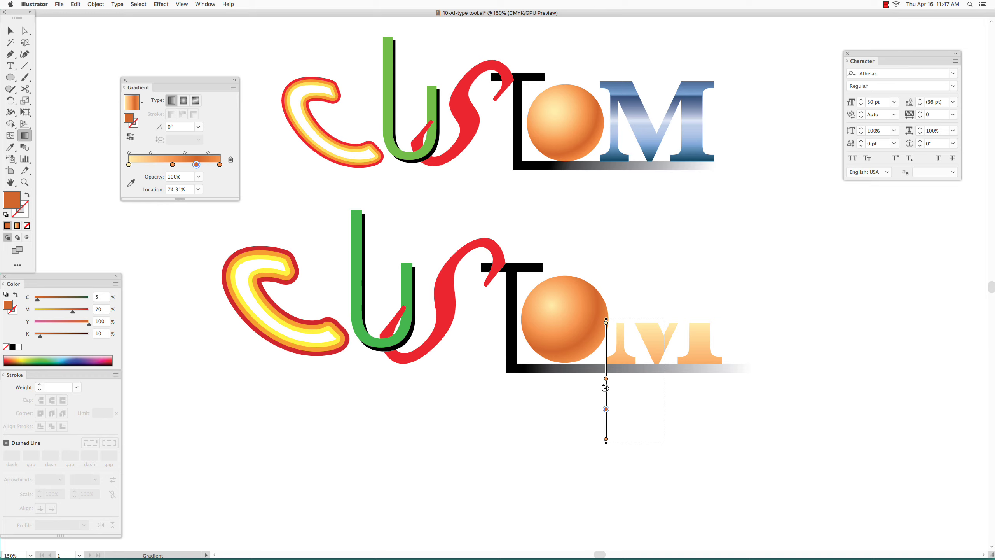
pyautogui.moveTo(605, 388); pyautogui.dragTo(605, 388)
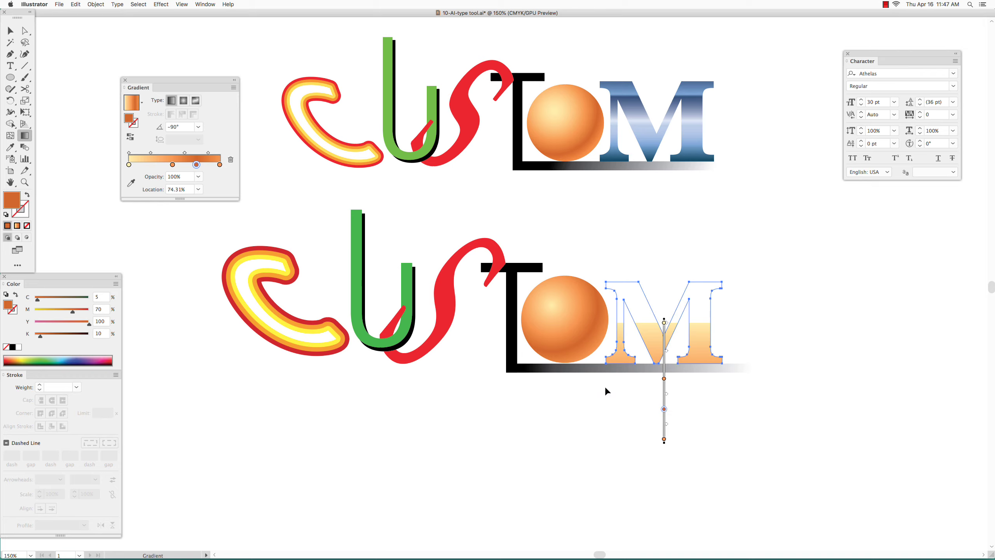
pyautogui.press('super+z')
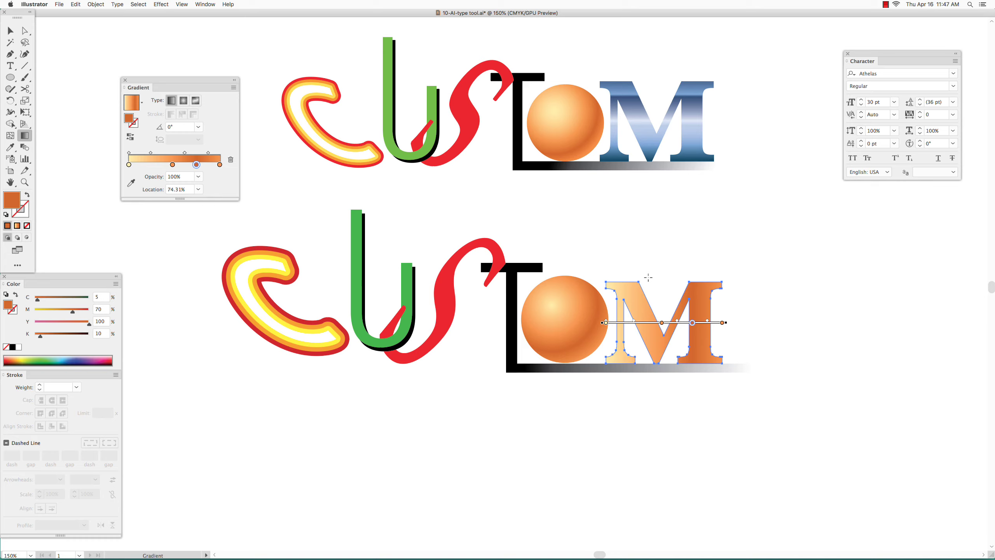
pyautogui.moveTo(649, 278)
pyautogui.mouseDown()
pyautogui.moveTo(649, 340)
pyautogui.moveTo(672, 355)
pyautogui.moveTo(652, 366)
pyautogui.moveTo(664, 367)
pyautogui.mouseUp()
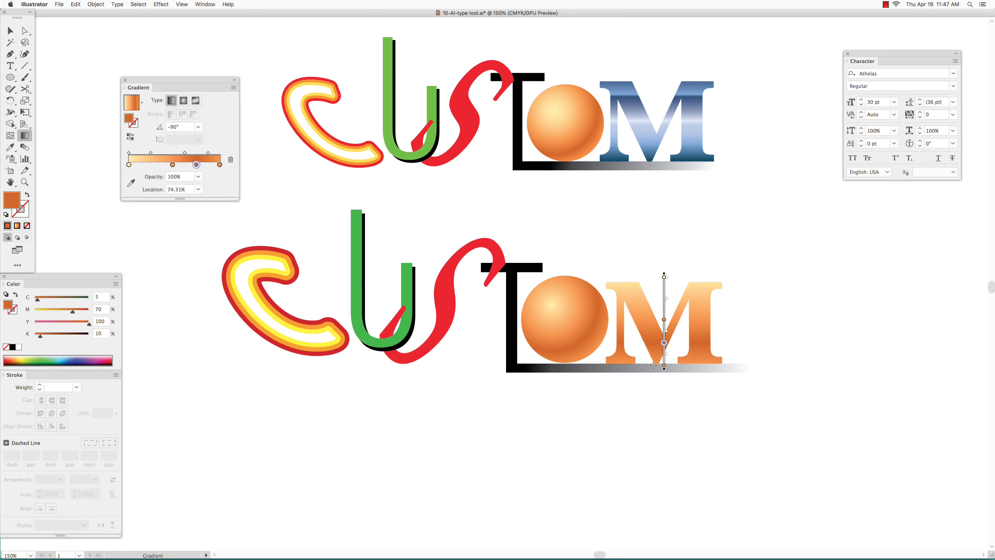
pyautogui.moveTo(196, 79); pyautogui.dragTo(156, 90)
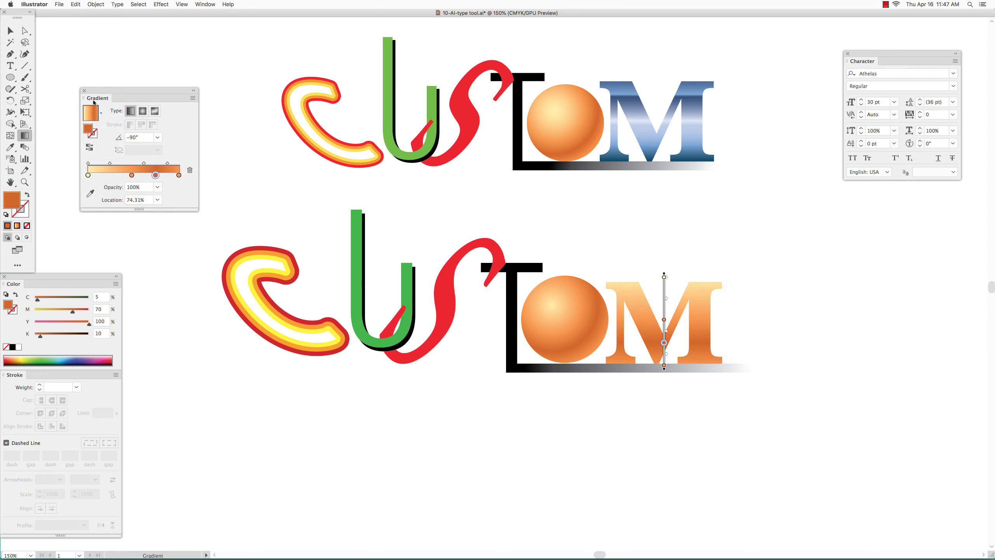
# Widen the gradient editor and give the starting stop blue CMYK values 60, 35, 0, 25.
pyautogui.moveTo(199, 160); pyautogui.dragTo(283, 160)
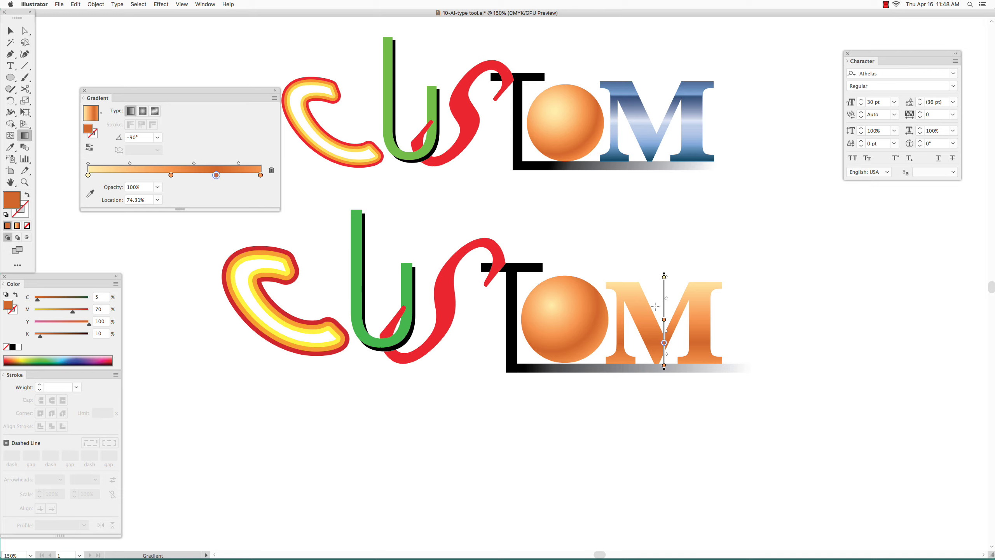
pyautogui.click(88, 175)
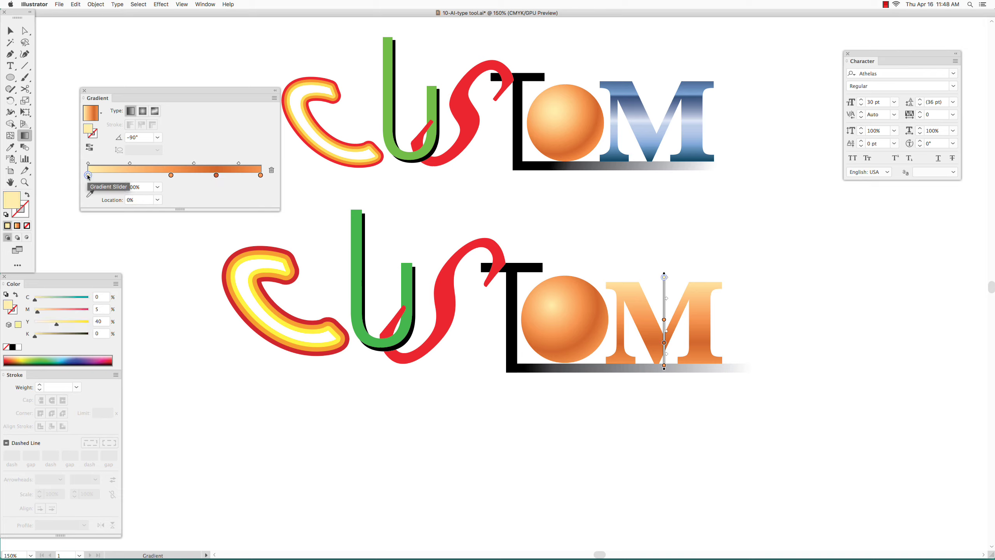
pyautogui.click(108, 296)
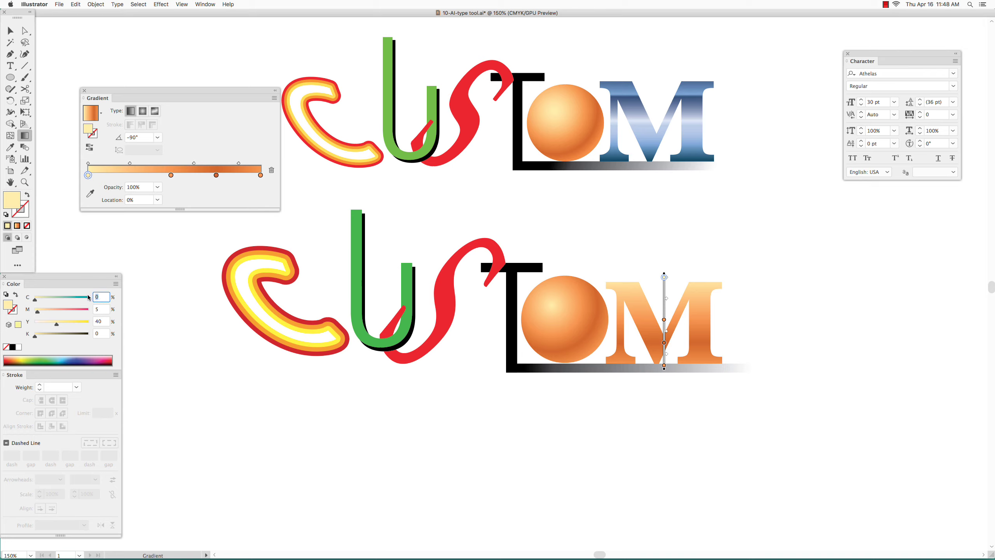
pyautogui.write('60')
pyautogui.press('Tab')
pyautogui.write('35')
pyautogui.press('Tab')
pyautogui.write('0')
pyautogui.press('Tab')
pyautogui.write('25')
pyautogui.press('Tab')
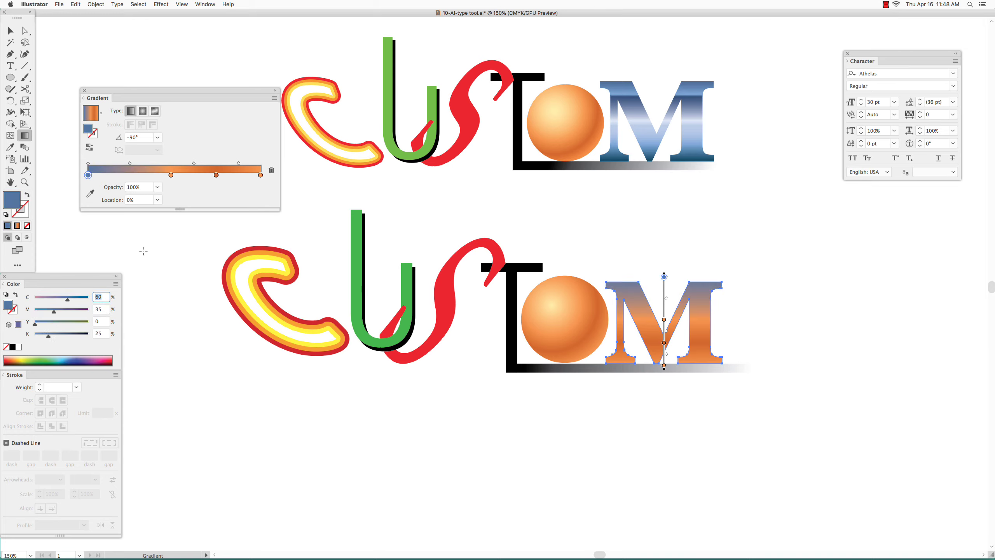
# Set the second stop to light blue values 50, 25, 0 and move it to about 33%.
pyautogui.click(171, 175)
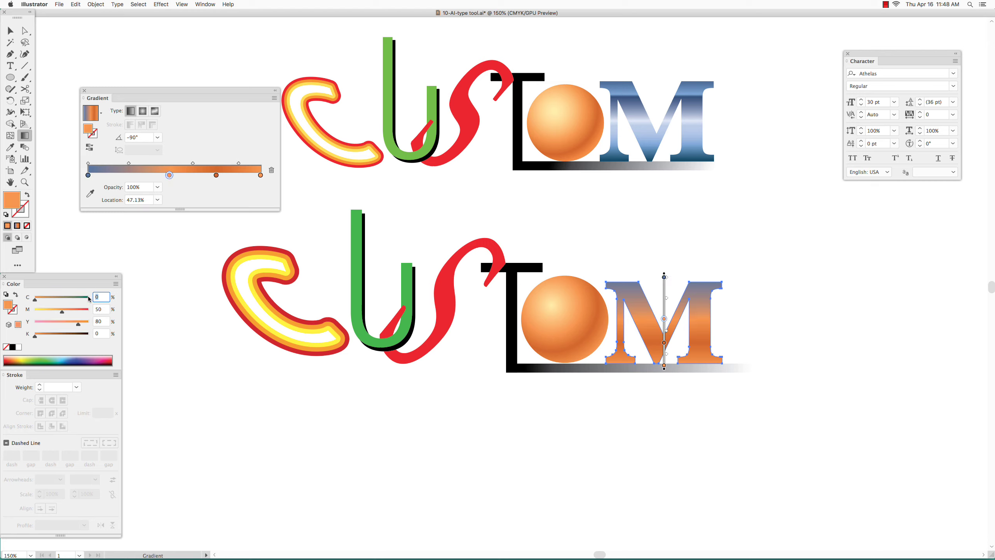
pyautogui.write('50')
pyautogui.press('Tab')
pyautogui.write('25')
pyautogui.press('Tab')
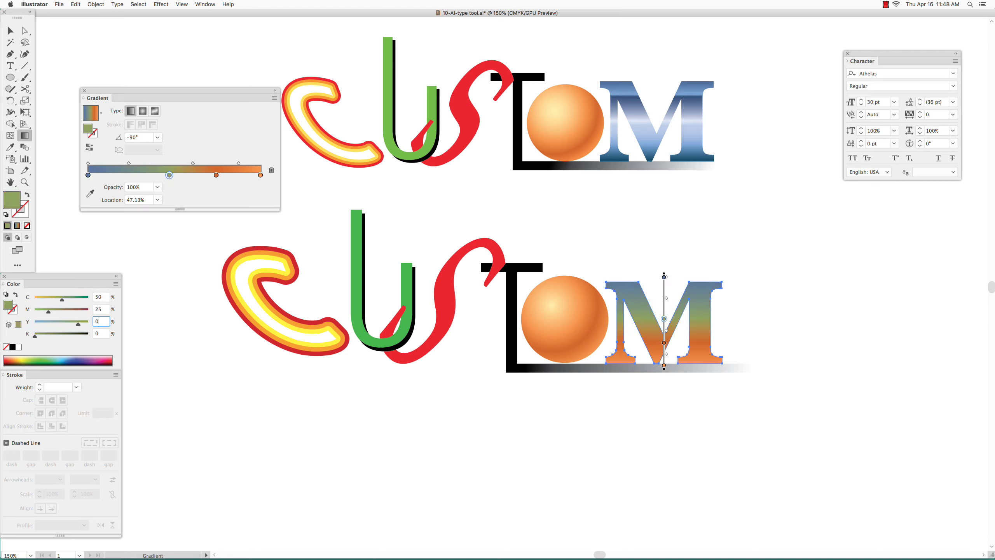
pyautogui.write('0')
pyautogui.press('Tab')
pyautogui.write('0')
pyautogui.press('Tab')
pyautogui.moveTo(170, 175); pyautogui.dragTo(145, 175)
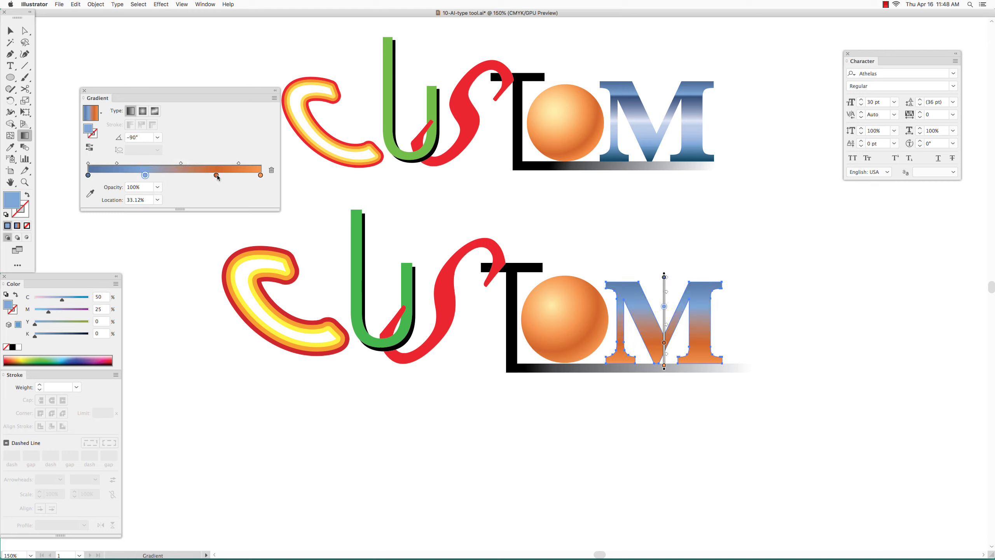
# Recolour the orange stop to dark blue 70, 45, 0, 45 at about 37% and remove the orange end stop.
pyautogui.moveTo(217, 175); pyautogui.dragTo(206, 175)
pyautogui.click(96, 297)
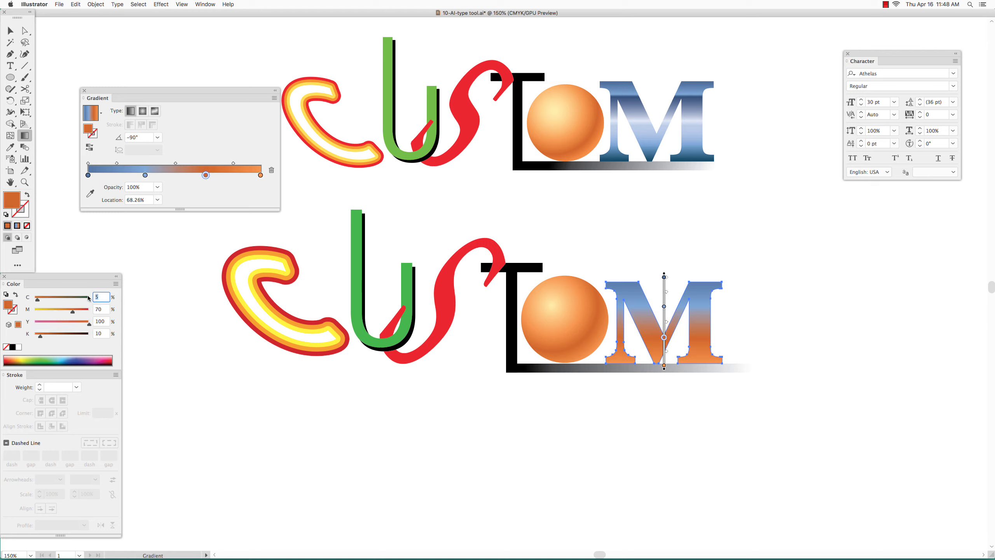
pyautogui.write('70')
pyautogui.press('Tab')
pyautogui.write('45')
pyautogui.press('Tab')
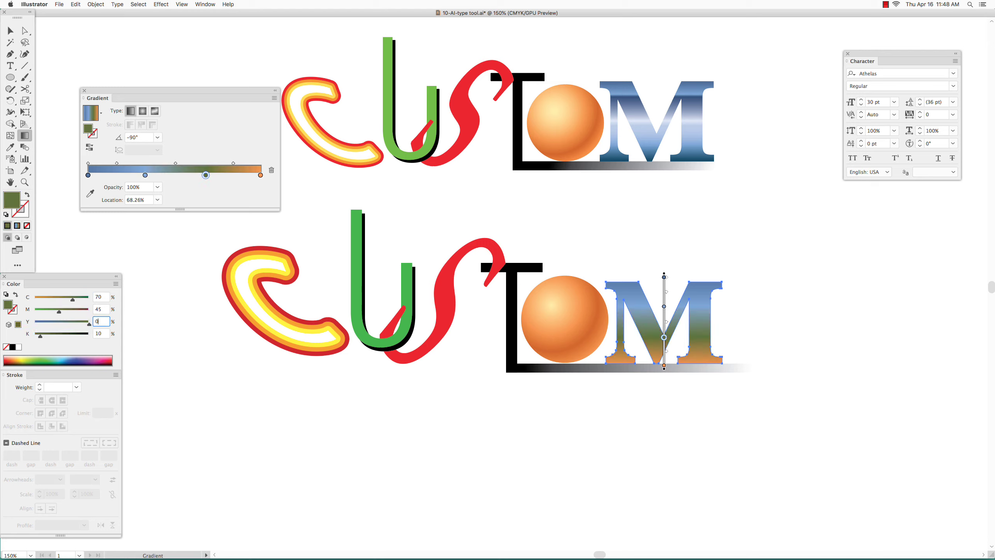
pyautogui.write('0')
pyautogui.press('Tab')
pyautogui.write('45')
pyautogui.press('Tab')
pyautogui.moveTo(206, 174); pyautogui.dragTo(152, 175)
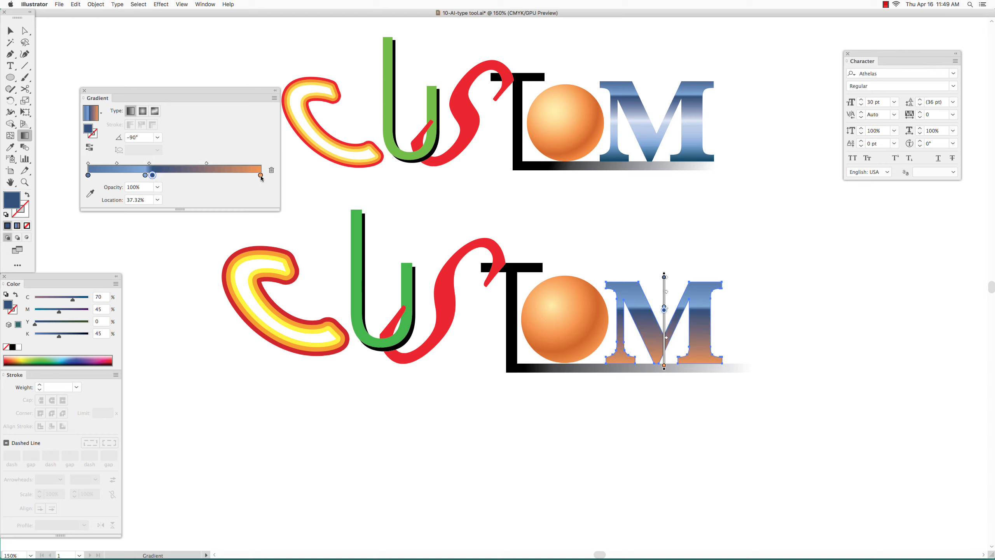
pyautogui.moveTo(262, 176); pyautogui.dragTo(260, 214)
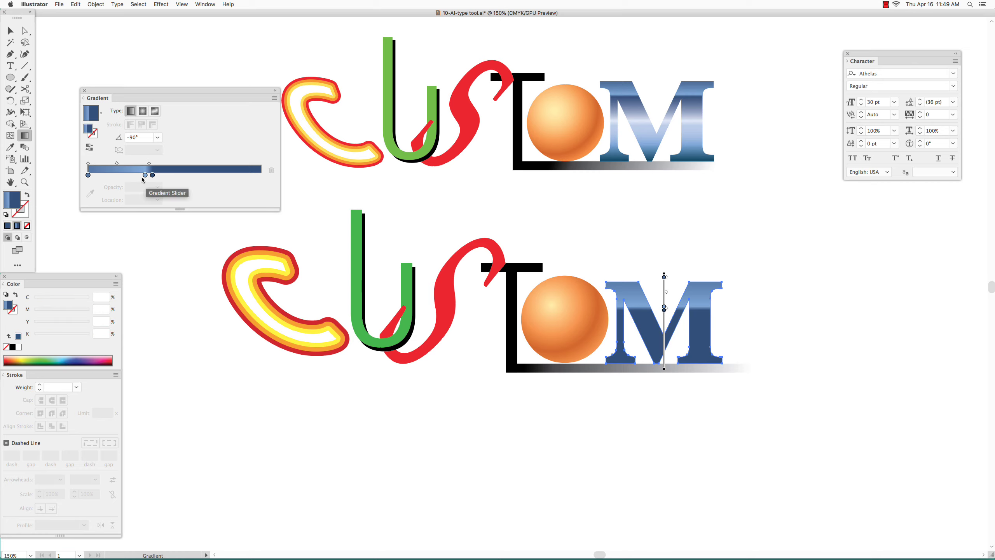
# Add a pale blue gradient stop near 51% set to CMYK 10/5/0/0.
pyautogui.moveTo(145, 177); pyautogui.dragTo(218, 179)
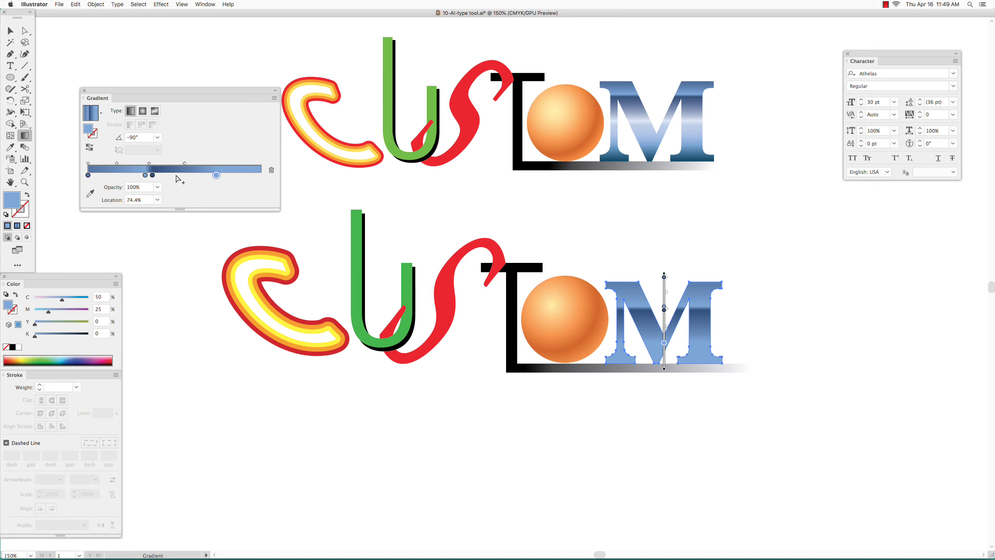
pyautogui.click(176, 176)
pyautogui.click(103, 297)
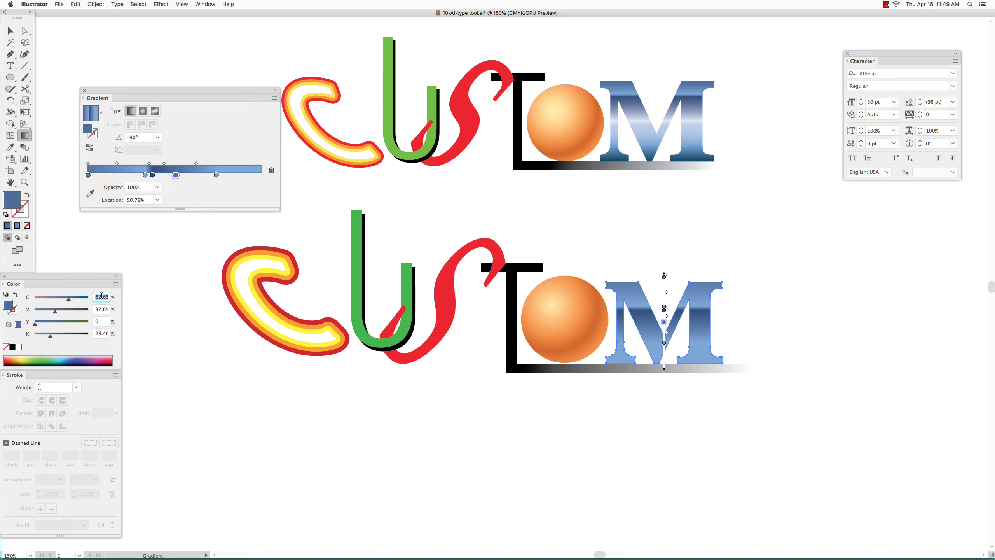
pyautogui.write('10')
pyautogui.press('Tab')
pyautogui.write('5')
pyautogui.press('Tab')
pyautogui.press('Tab')
pyautogui.write('0')
pyautogui.press('Tab')
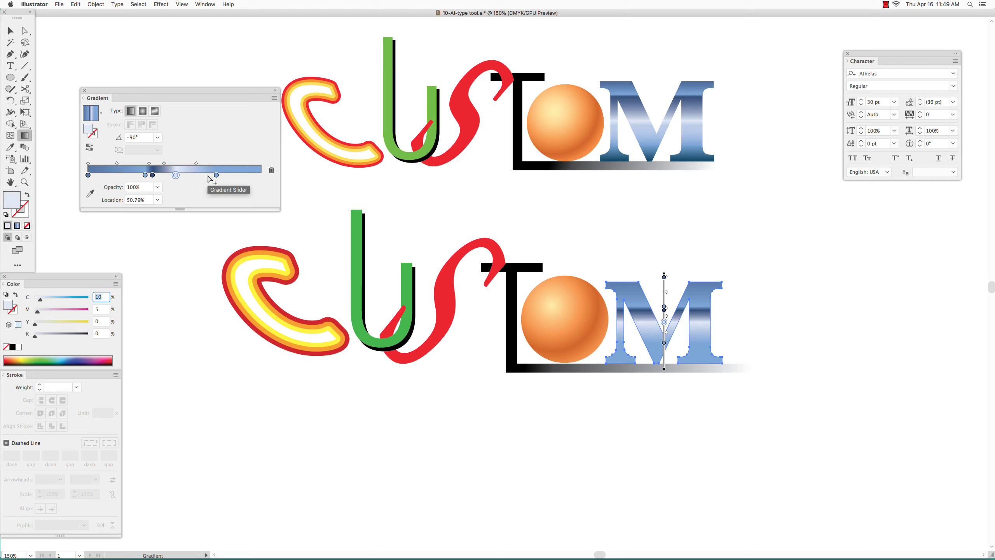
# Add a second blue stop near 55% set to cyan 25, magenta 15.
pyautogui.click(184, 176)
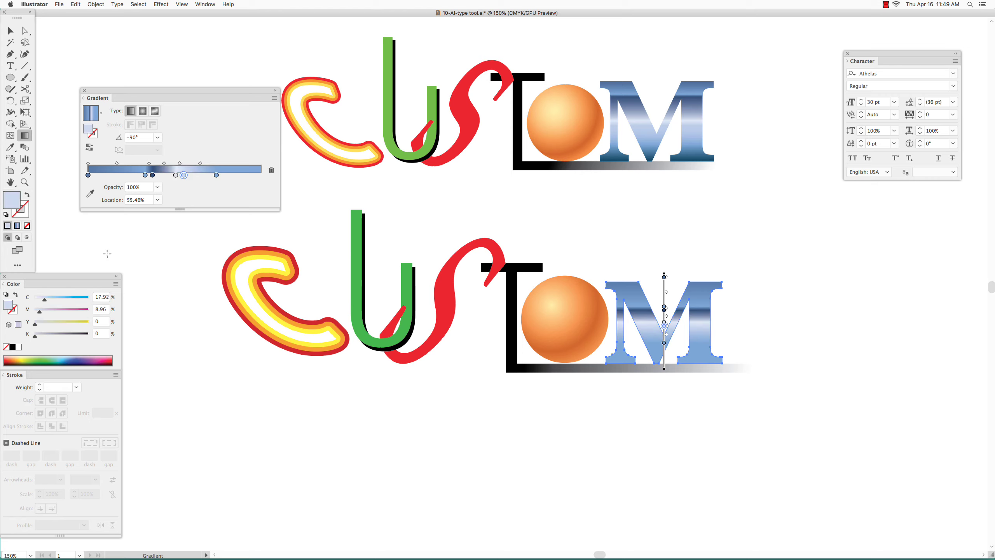
pyautogui.click(101, 298)
pyautogui.write('25')
pyautogui.press('Tab')
pyautogui.write('15')
pyautogui.press('Tab')
pyautogui.press('Tab')
pyautogui.press('Tab')
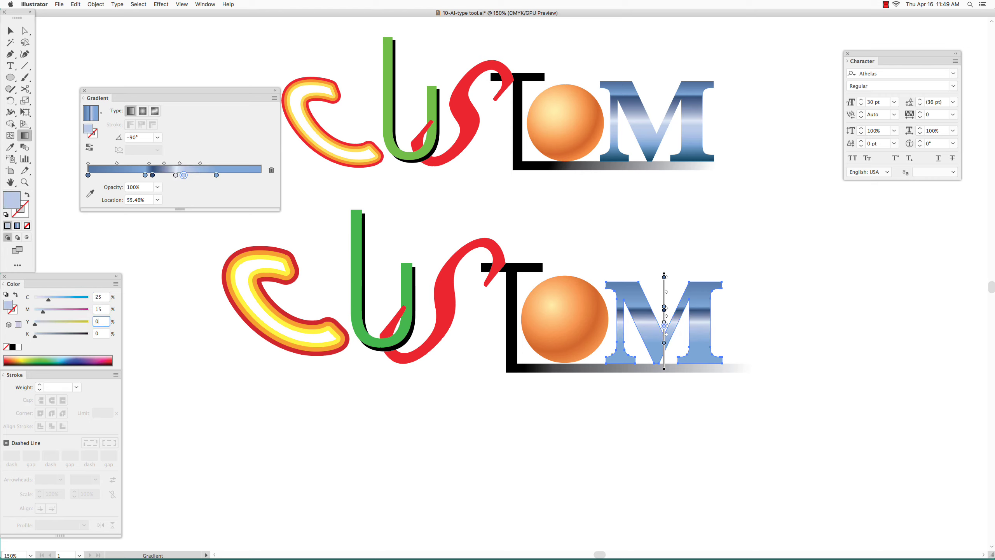
# Add a dark navy end stop to the gradient at CMYK 65/20/0/65.
pyautogui.moveTo(251, 177); pyautogui.dragTo(266, 178)
pyautogui.click(101, 297)
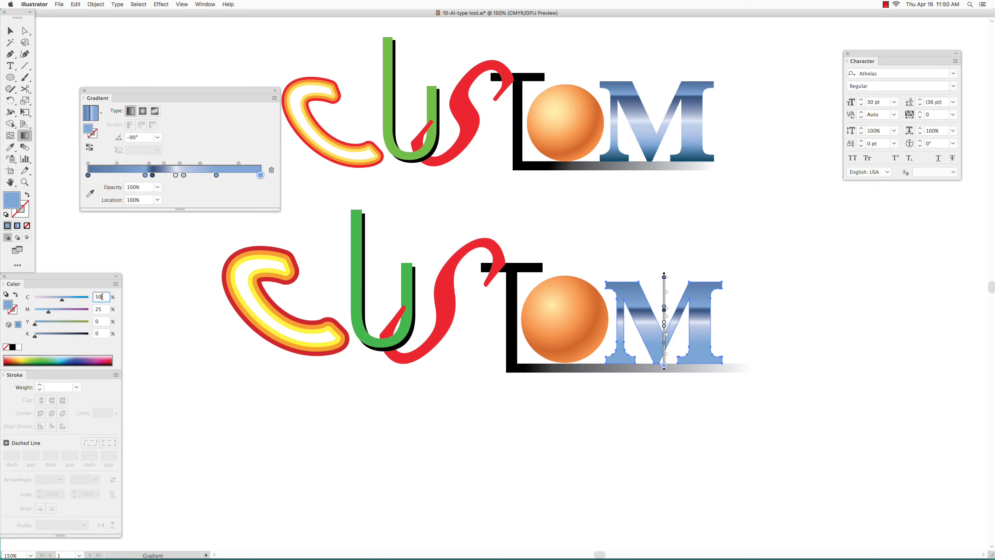
pyautogui.write('65')
pyautogui.press('Tab')
pyautogui.write('20')
pyautogui.press('Tab')
pyautogui.press('Tab')
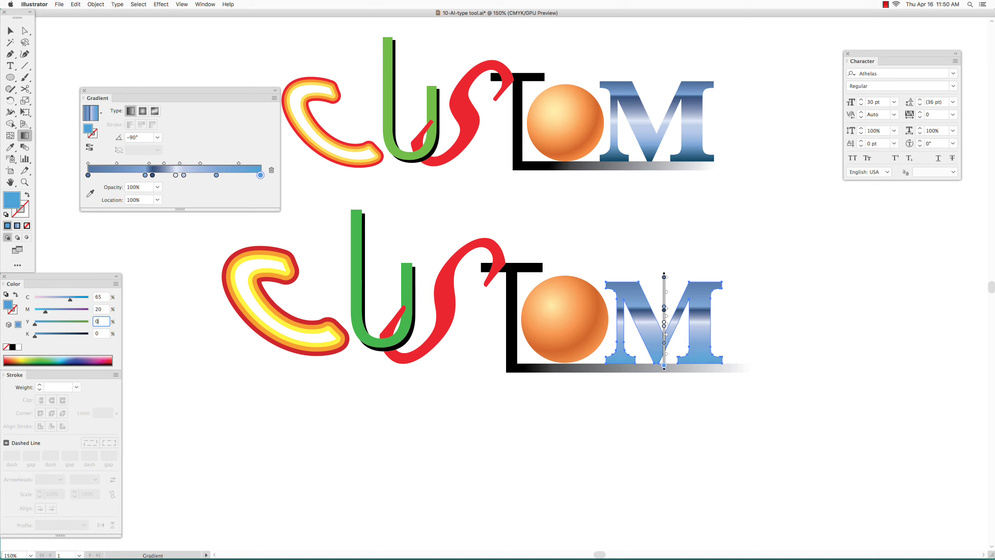
pyautogui.write('3')
pyautogui.write('65')
pyautogui.press('Tab')
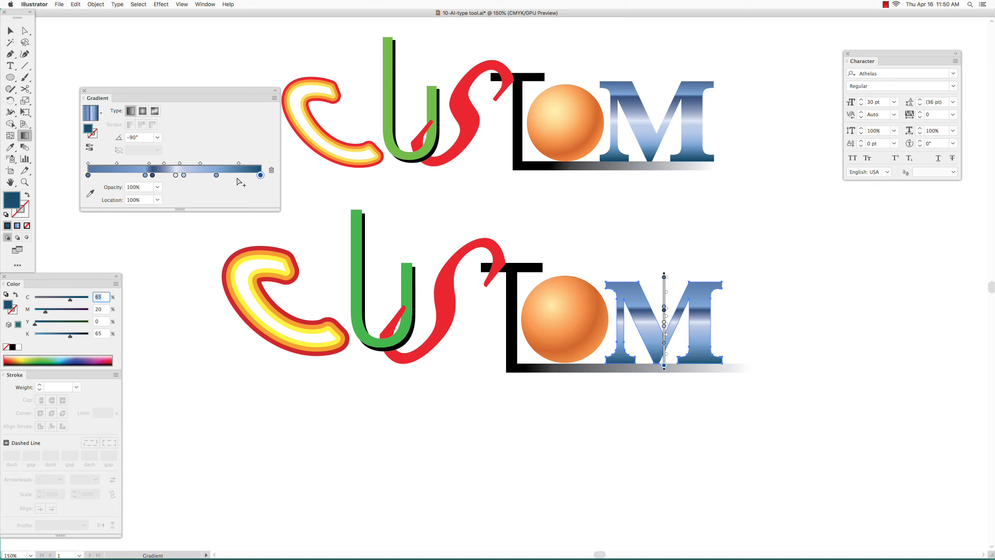
# Nudge the pale blue stop to about 76%, then deselect the finished M.
pyautogui.moveTo(217, 175); pyautogui.dragTo(144, 177)
pyautogui.click(10, 30)
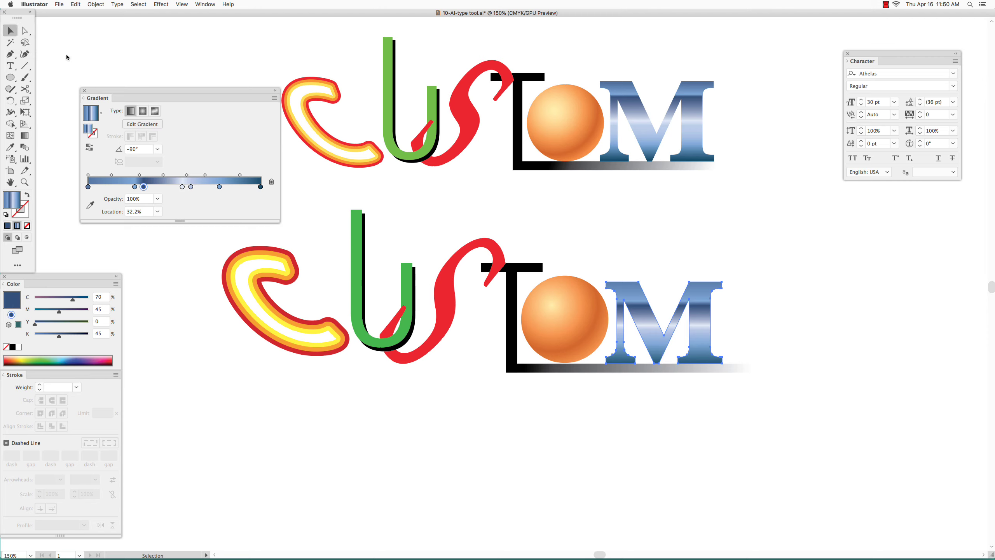
pyautogui.click(802, 291)
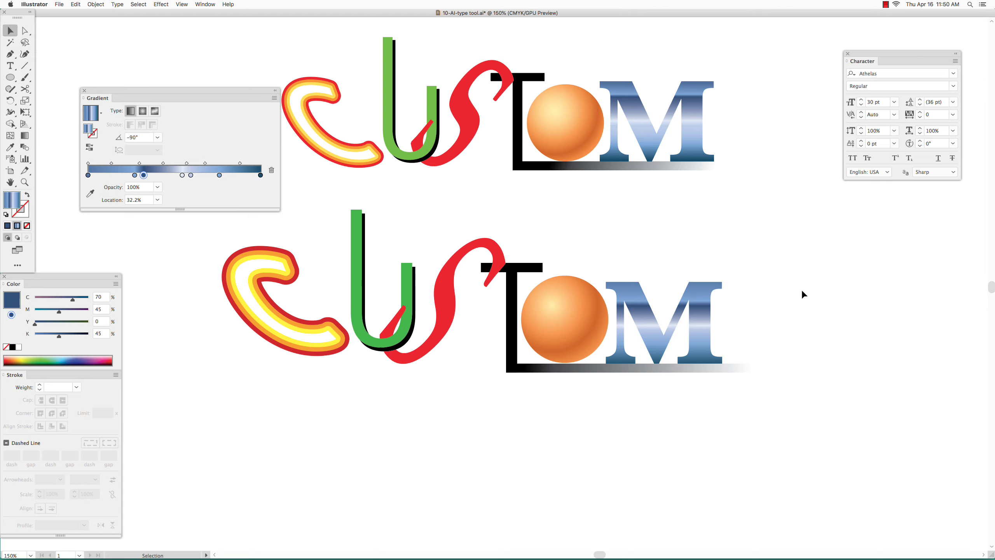